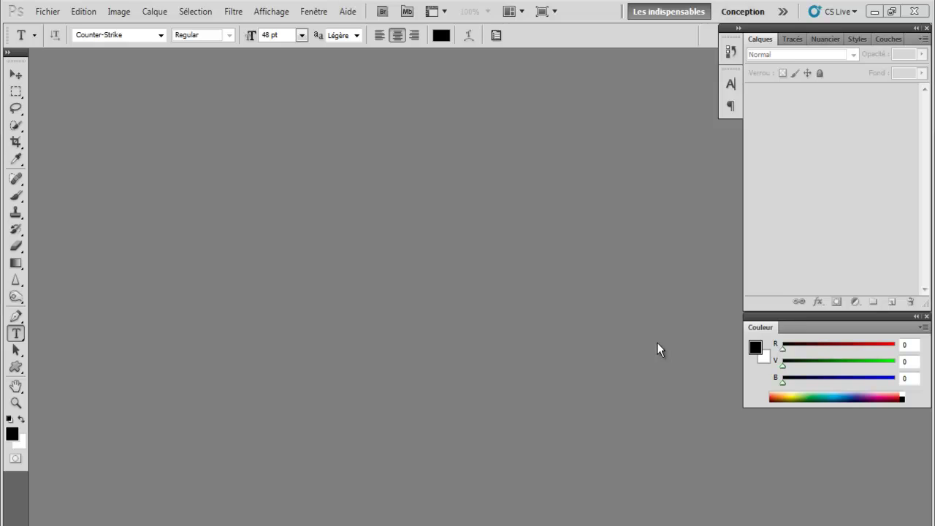
Create a 1280 × 720 pixel RGB document at 300 pixels/inch with a white background and convert the background into a normal layer
left_click(57, 11)
left_click(70, 29)
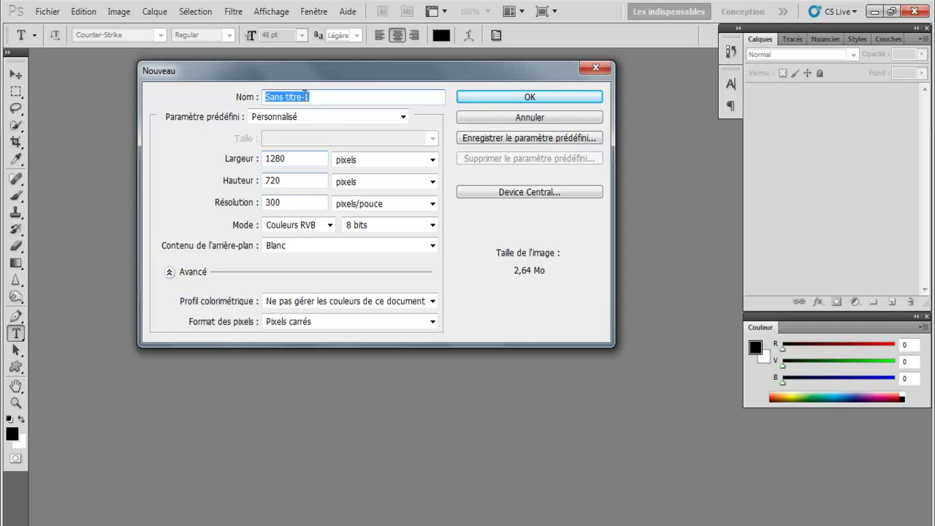
left_click(478, 103)
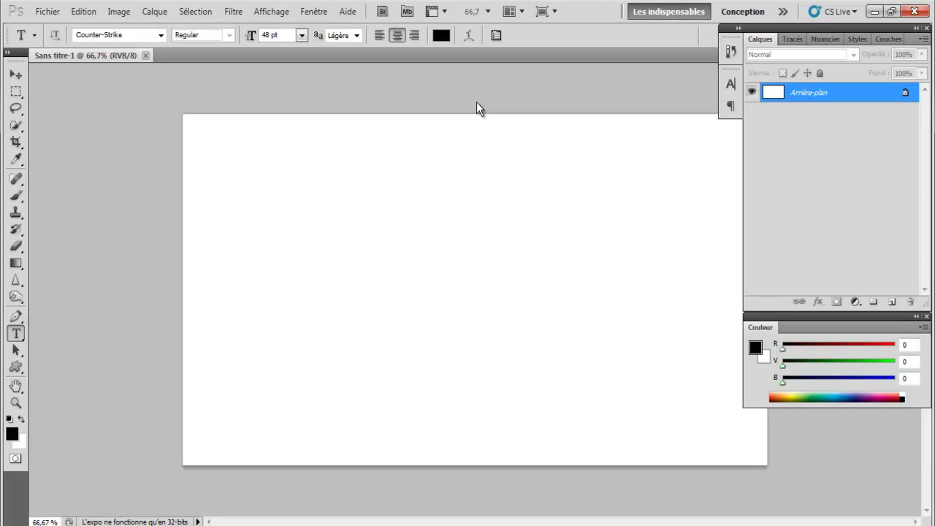
double_click(905, 95)
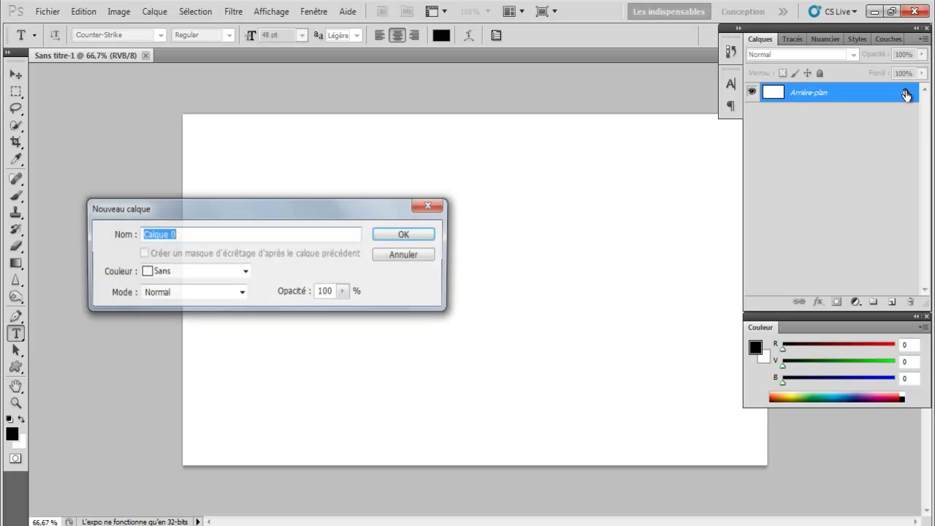
left_click(381, 235)
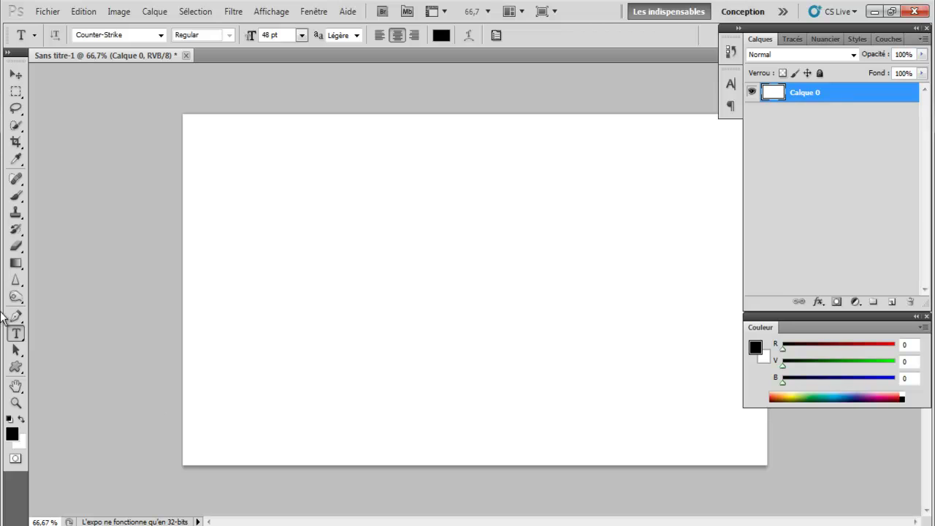
Fill the layer with a radial light-orange to brown gradient running from the canvas's upper-left corner toward its lower right
left_click(16, 264)
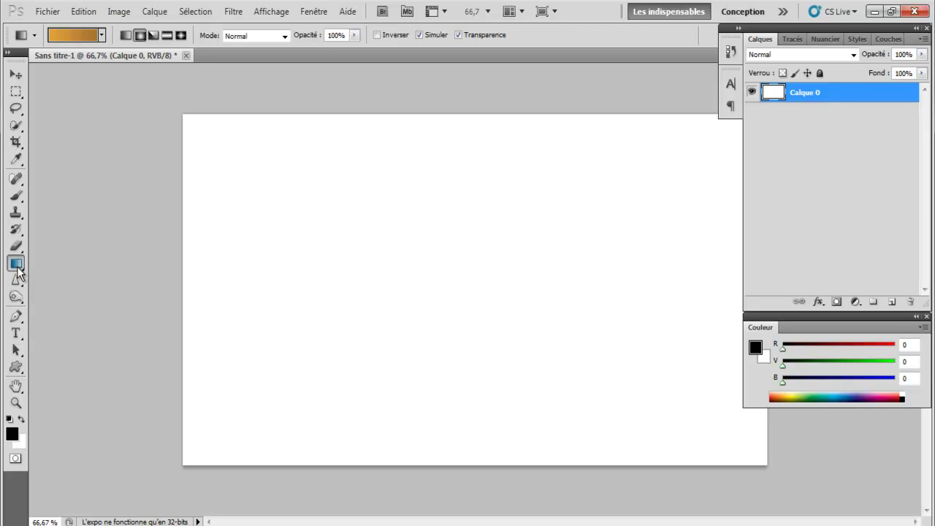
right_click(17, 268)
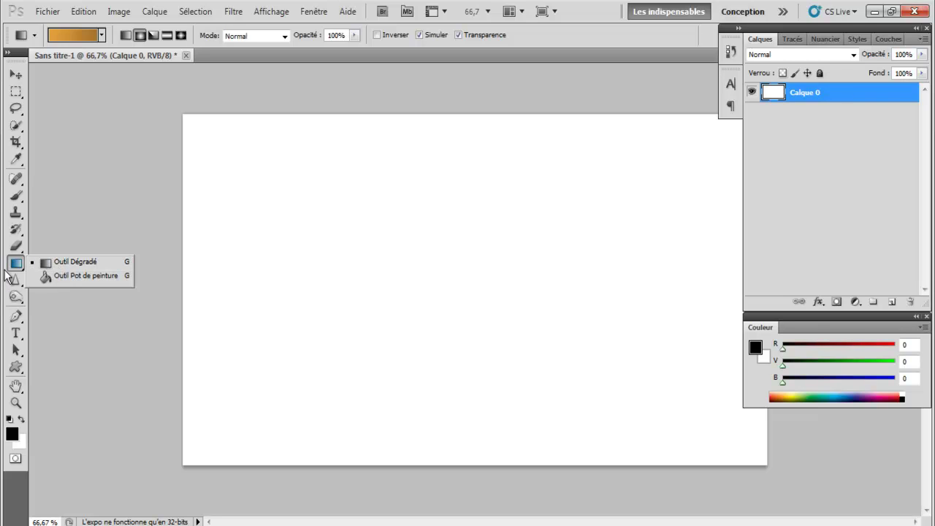
left_click(55, 268)
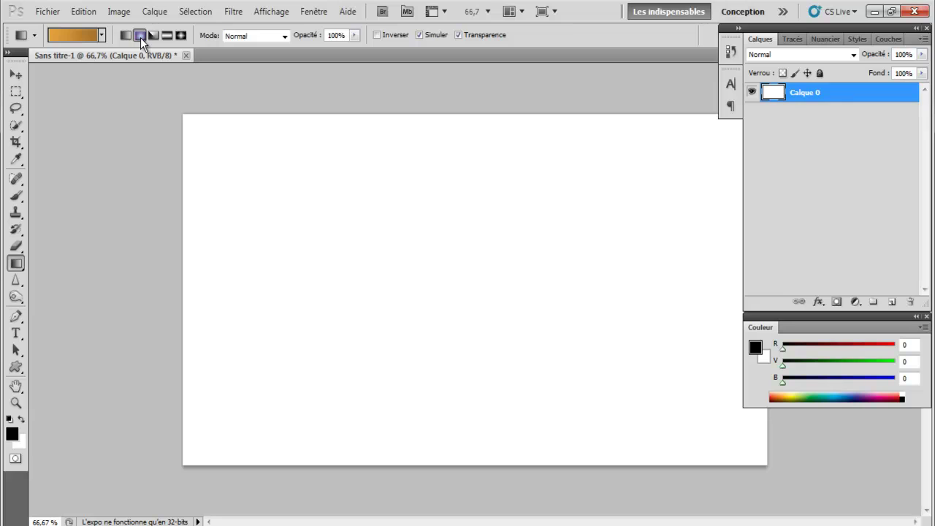
left_click(81, 35)
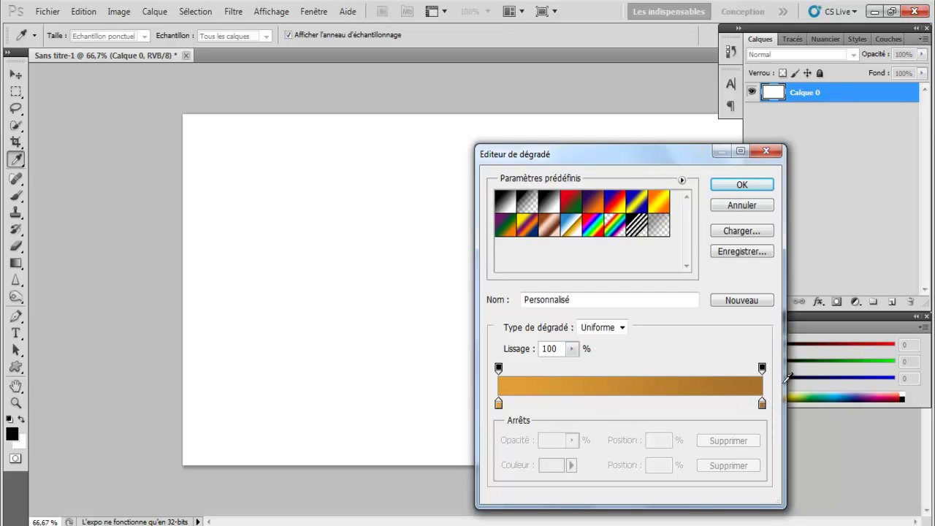
left_click(752, 185)
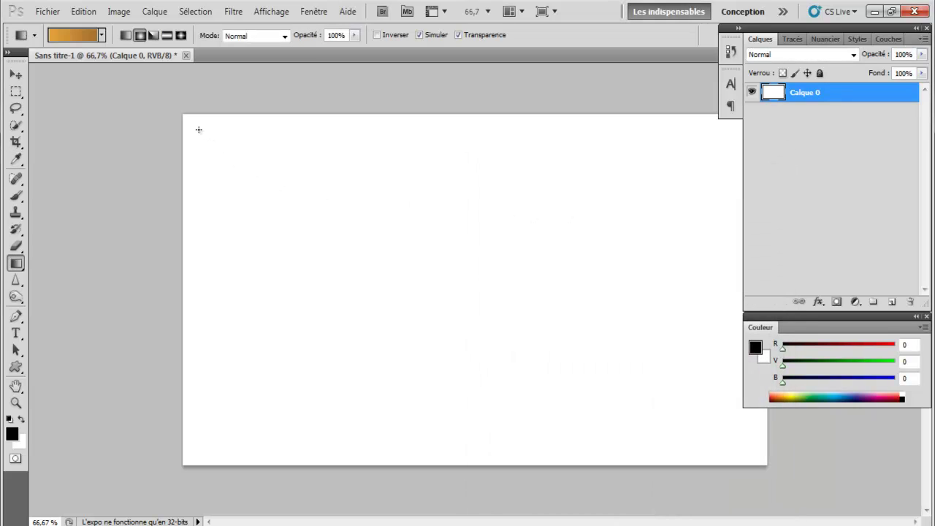
left_click_drag(201, 129, 634, 386)
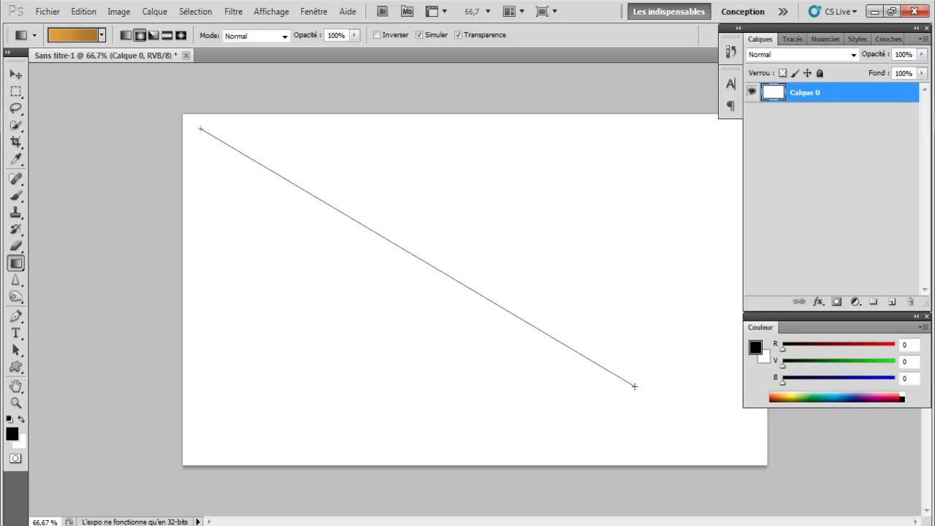
mouse_move(634, 386)
left_mouse_down()
mouse_move(609, 375)
mouse_move(626, 386)
left_mouse_up()
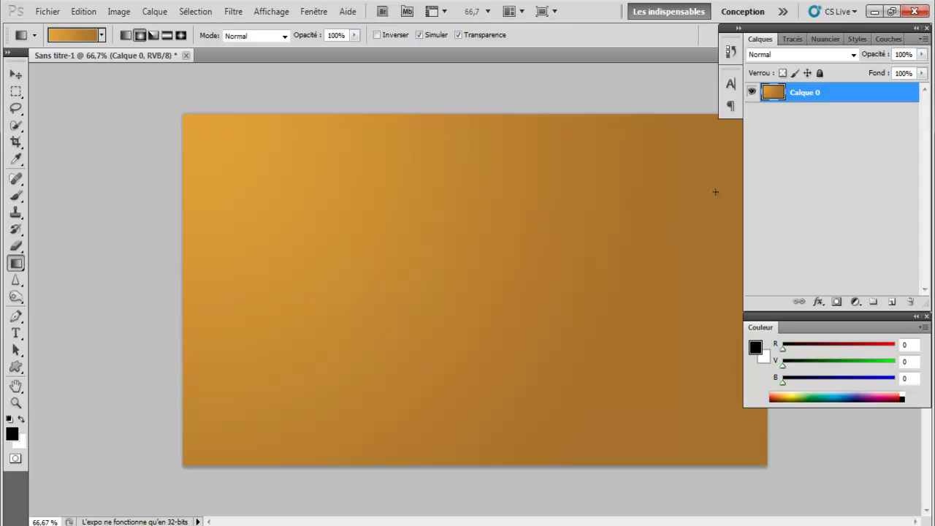
Place the metaltext_tuto1 image from the Métaux texture folder into the document
left_click(63, 11)
mouse_move(83, 11)
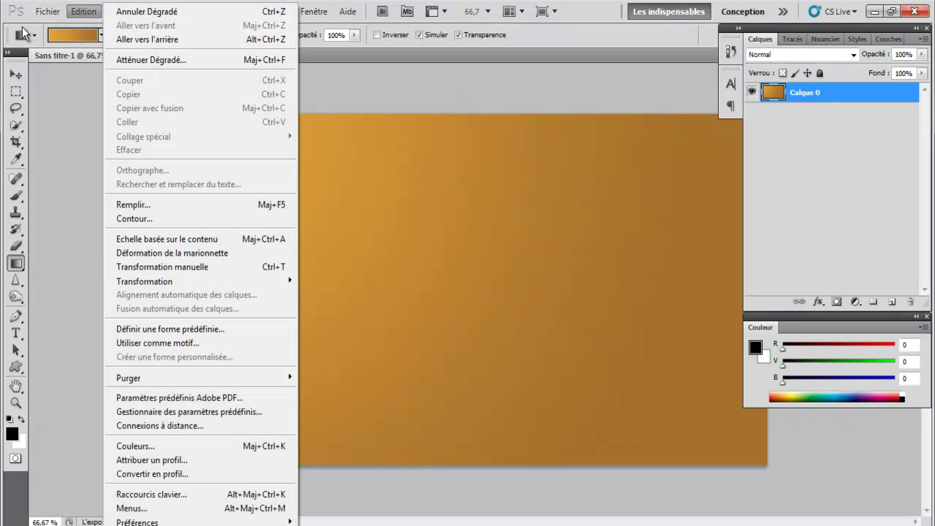
mouse_move(48, 12)
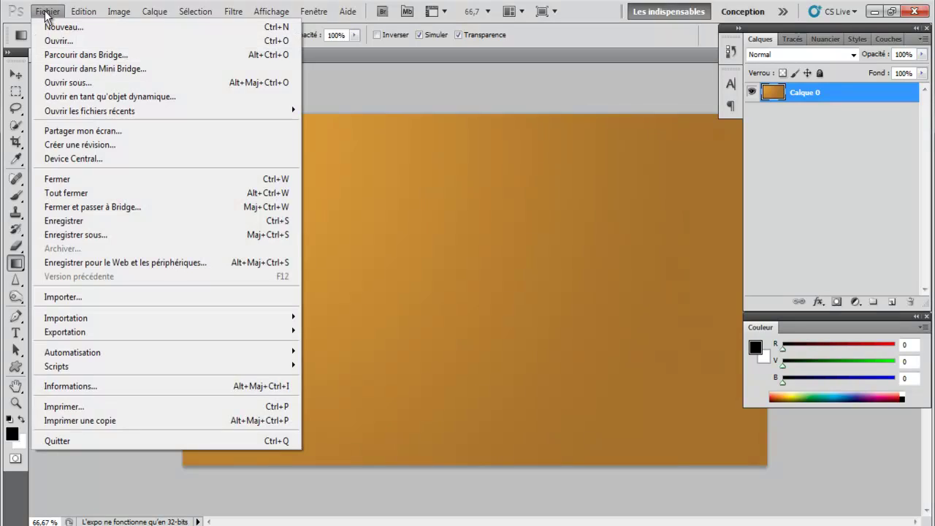
left_click(88, 295)
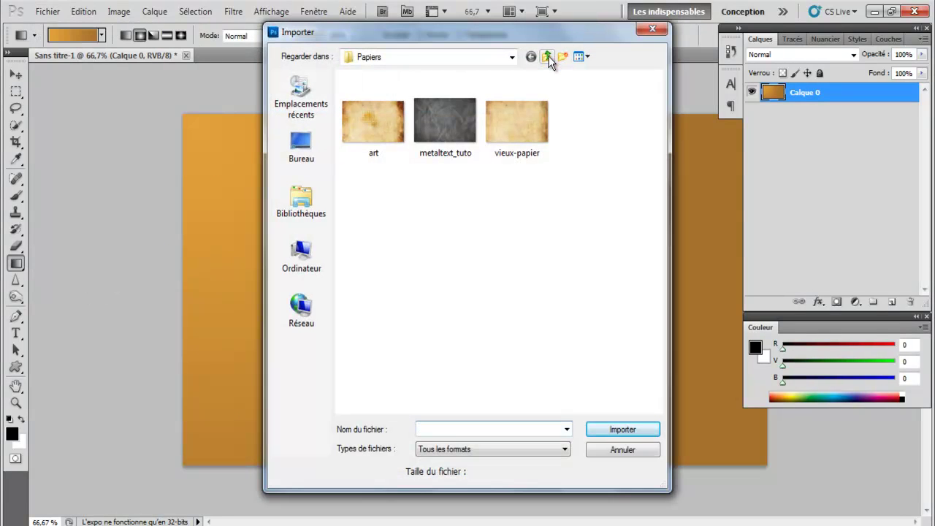
left_click(548, 57)
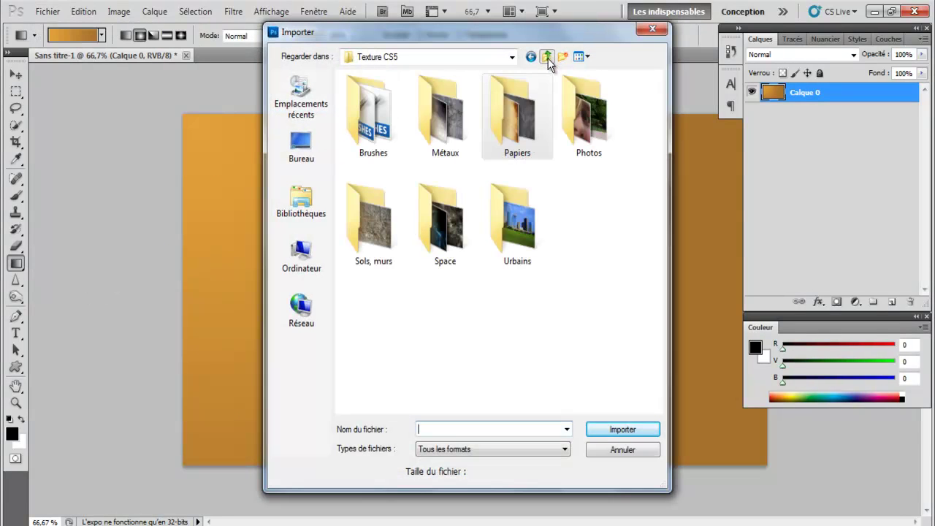
double_click(456, 121)
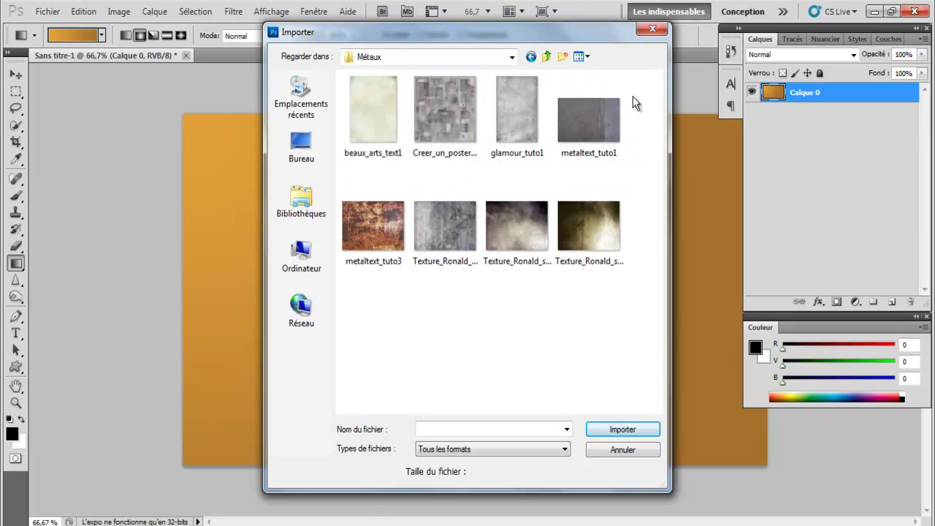
double_click(614, 99)
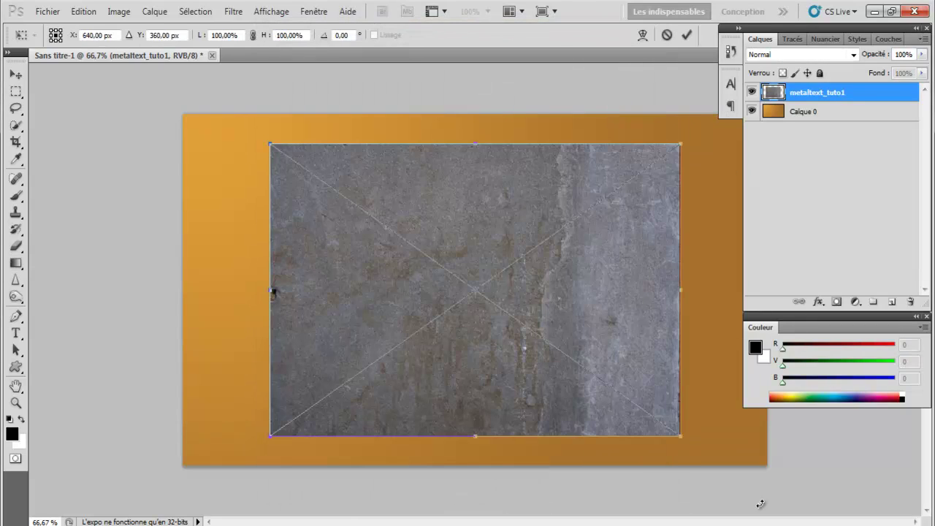
Stretch the placed metal texture to about 153% width and 130% height so it covers the whole canvas
left_click_drag(681, 437, 781, 479)
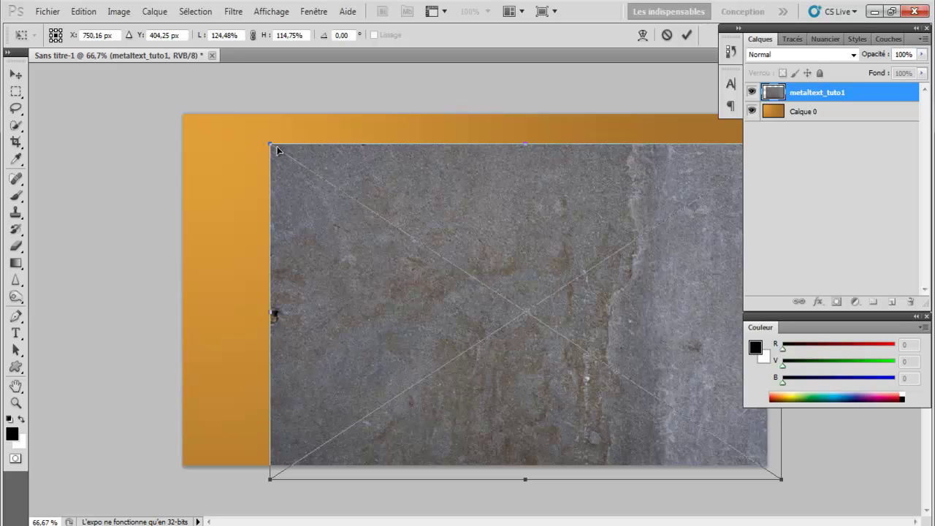
left_click_drag(270, 145, 155, 102)
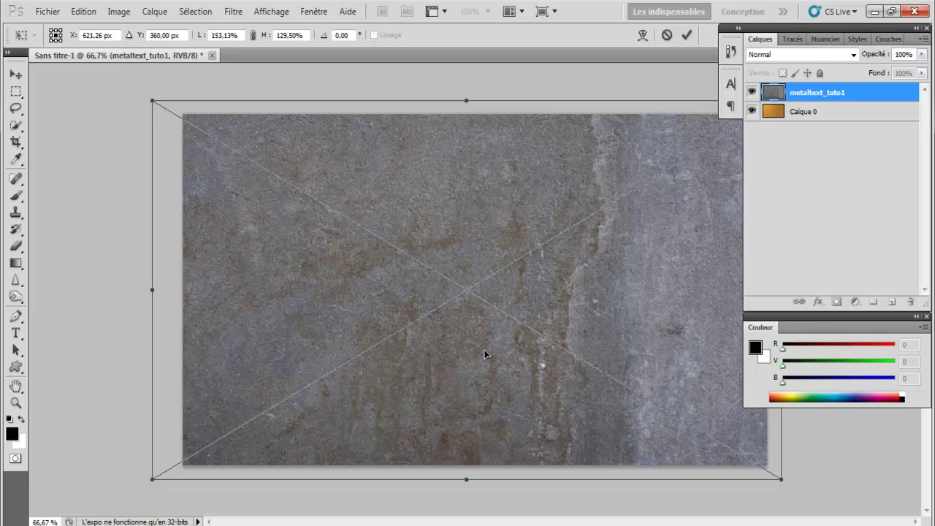
key("Return")
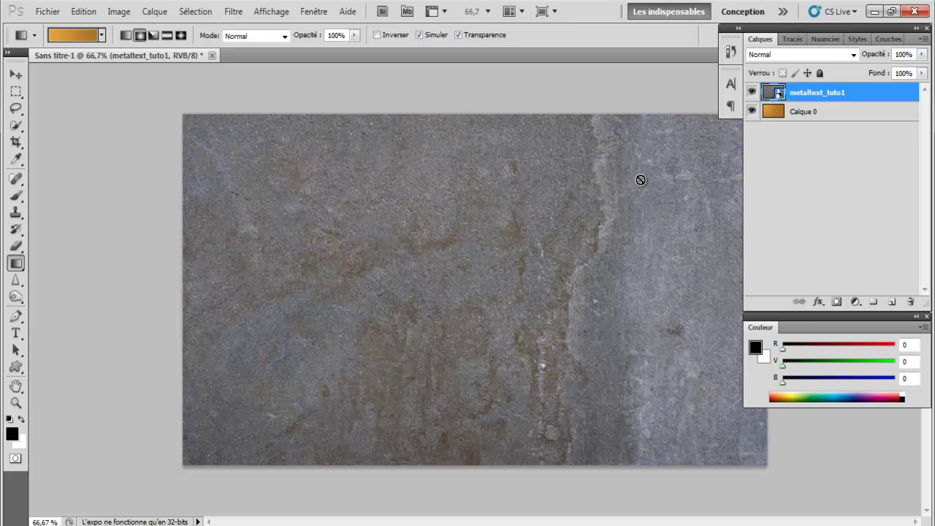
Rasterize the metaltext_tuto1 layer and set its blend mode to Incrustation
right_click(807, 95)
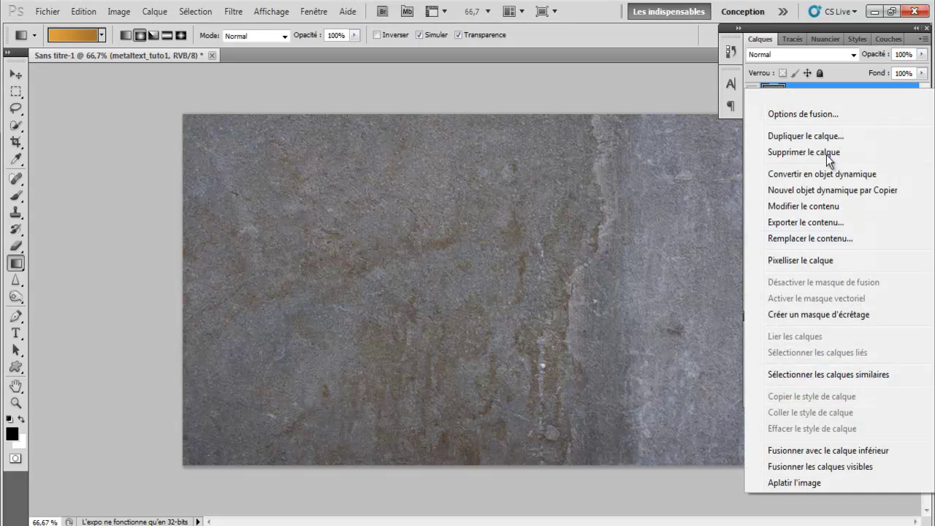
left_click(833, 261)
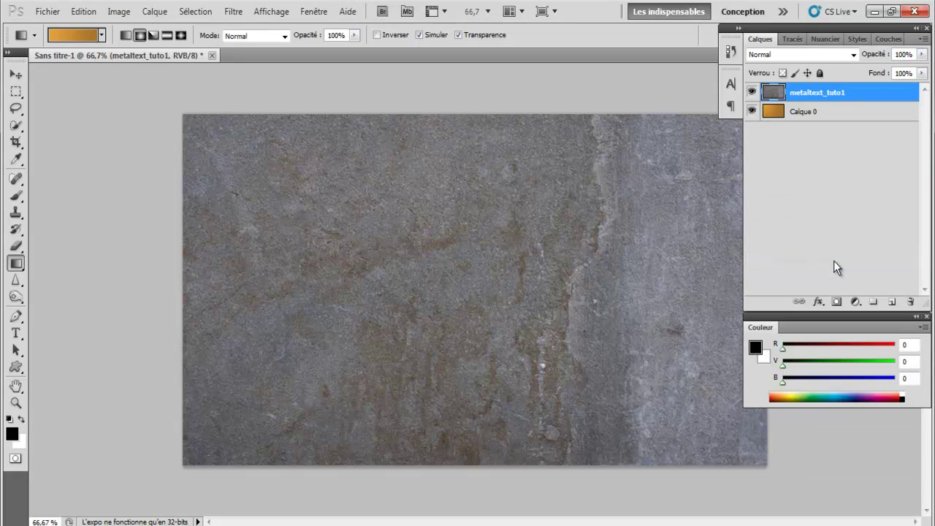
left_click(808, 53)
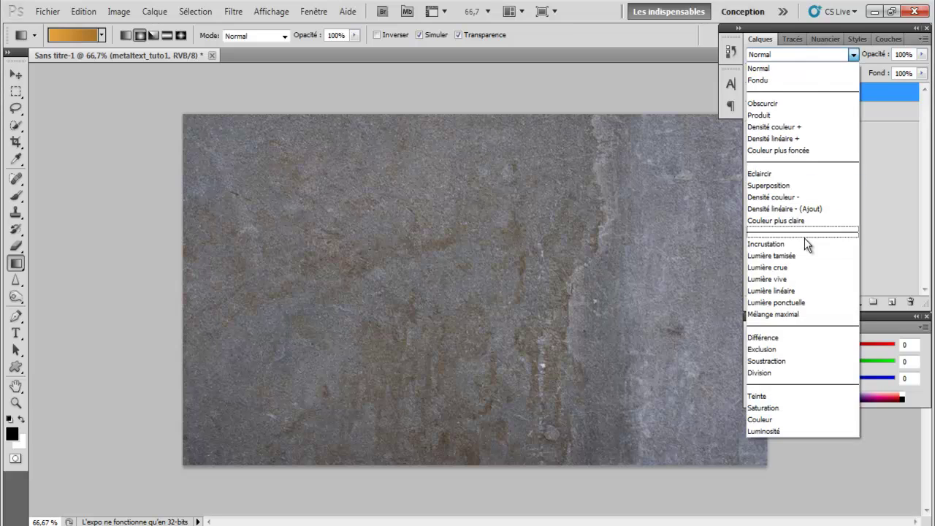
left_click(765, 244)
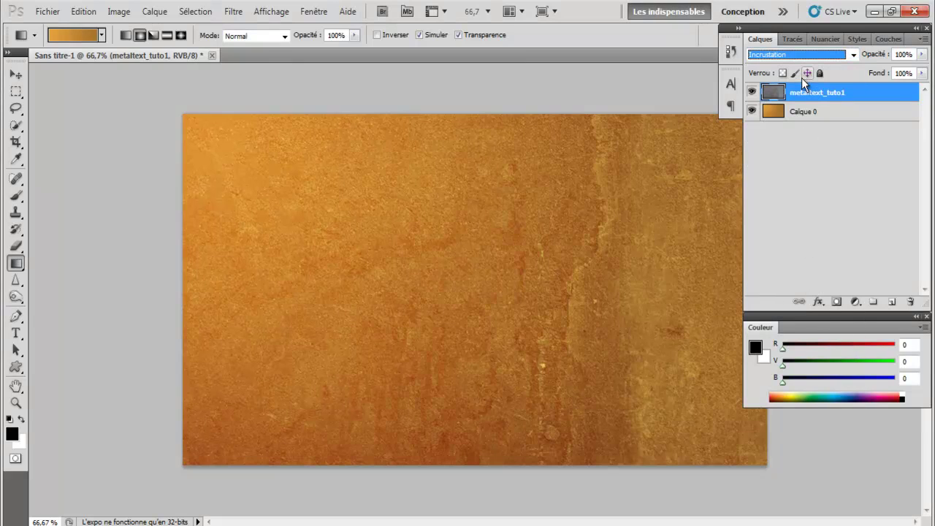
Try the Lumière tamisée, Lumière crue and Densité linéaire - (Ajout) blend modes on the texture layer, and return to Incrustation
key("Down")
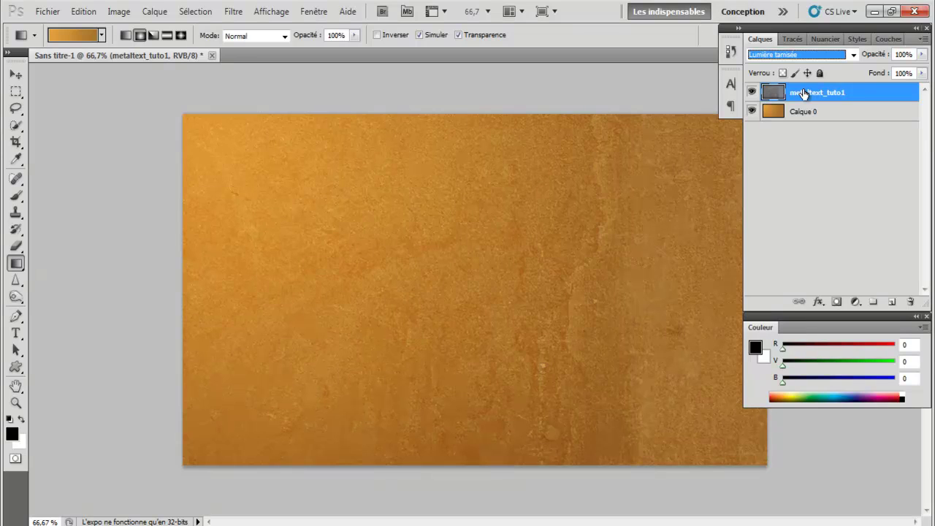
key("Down")
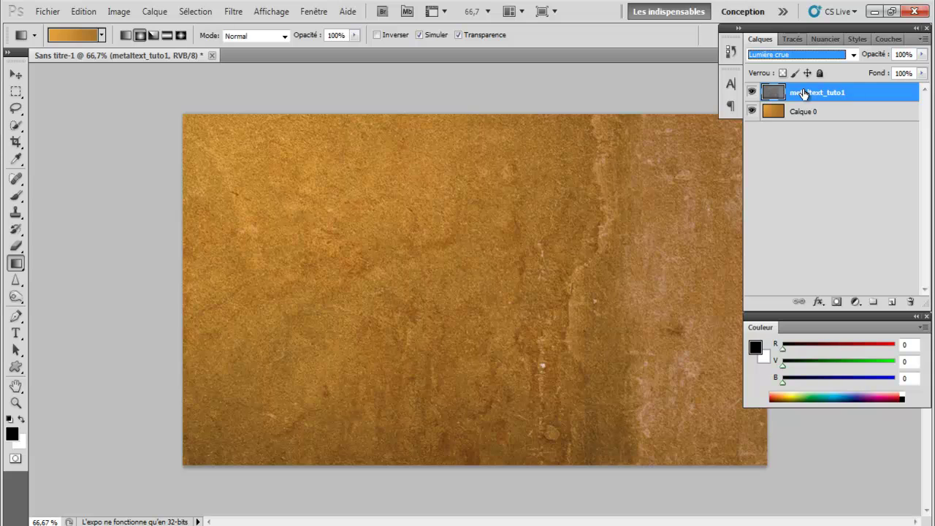
key("Up")
key("Up")
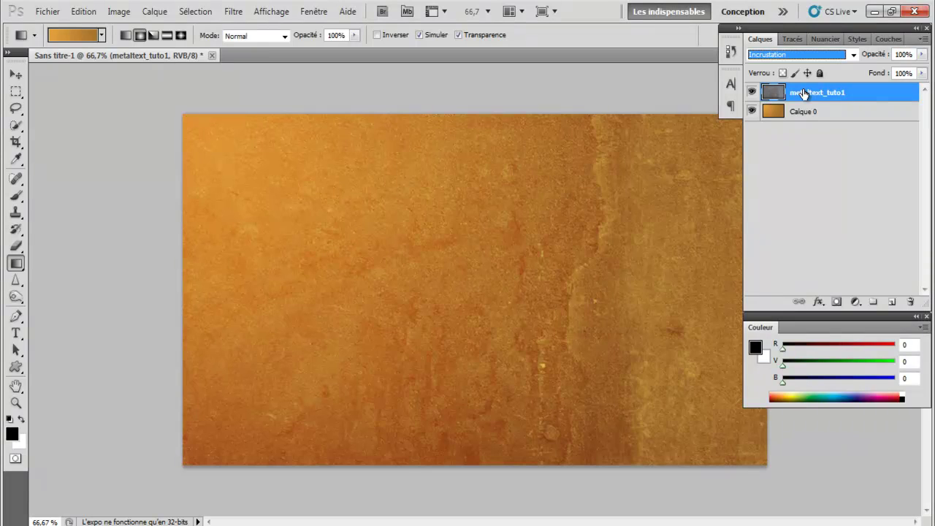
key("Up")
key("Up")
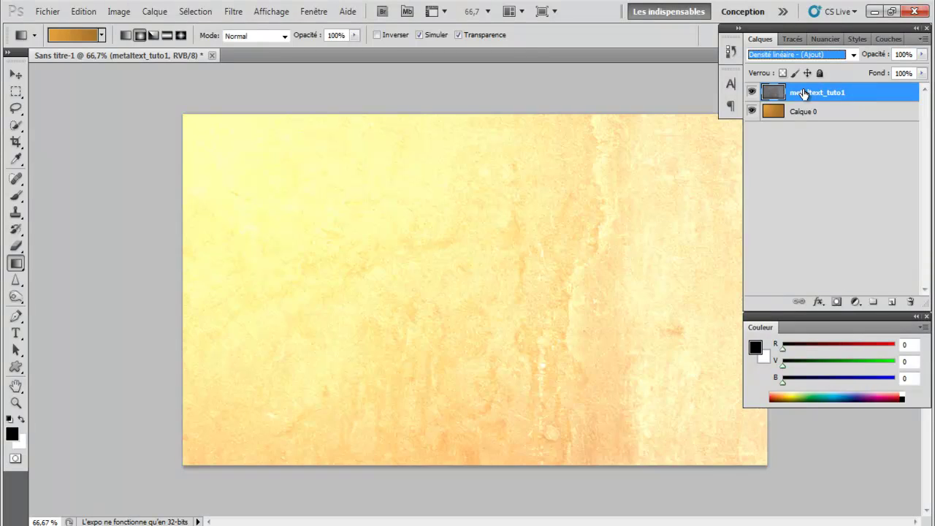
key("Down")
key("Down")
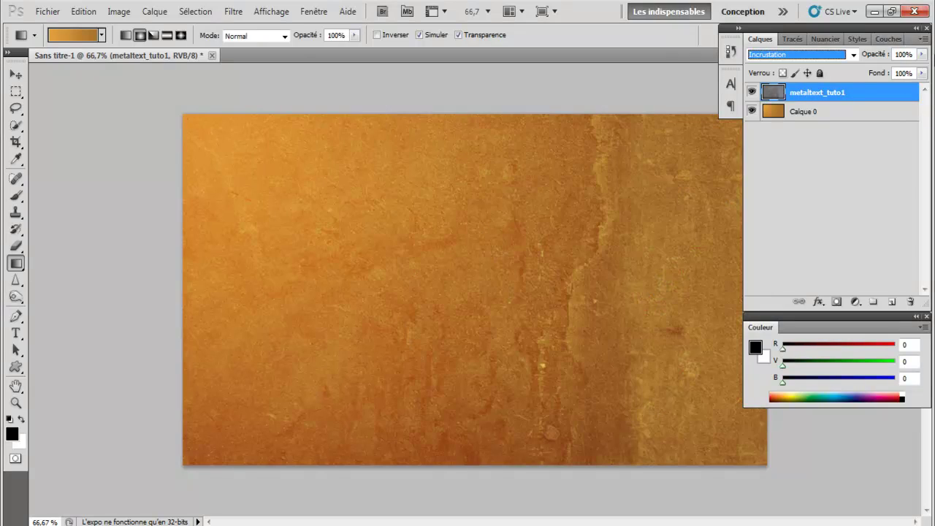
Lower the metal texture layer's opacity to about 36% and deselect the layer
left_click(921, 54)
left_click_drag(919, 67, 870, 75)
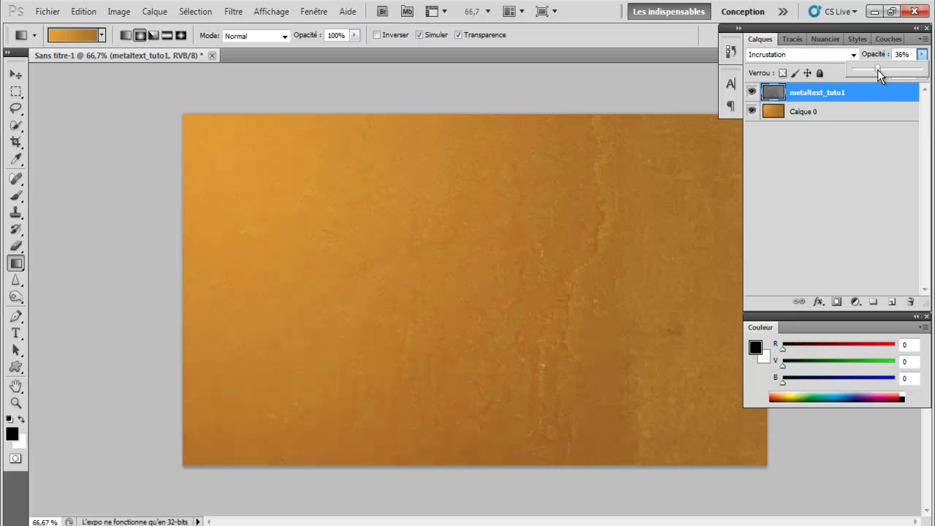
left_click(871, 174)
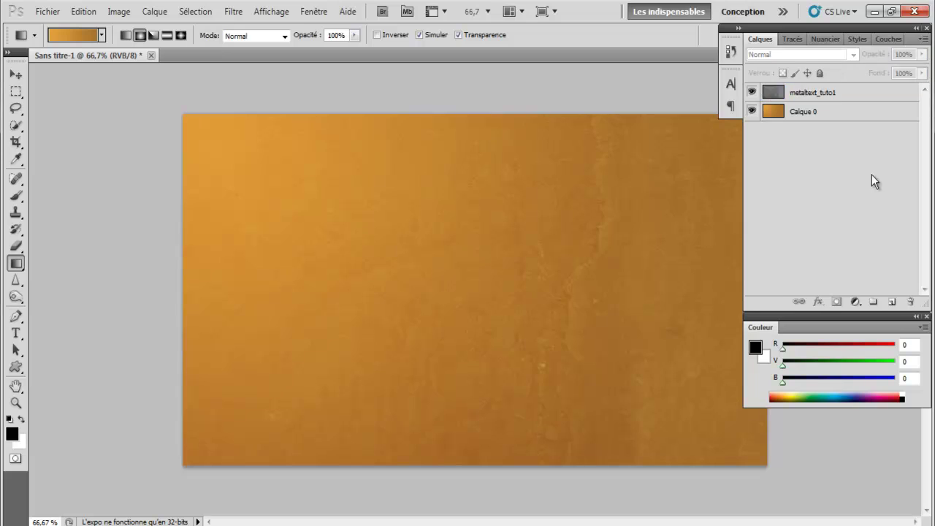
scroll(584, 277, "down", 2)
scroll(584, 280, "up", 1)
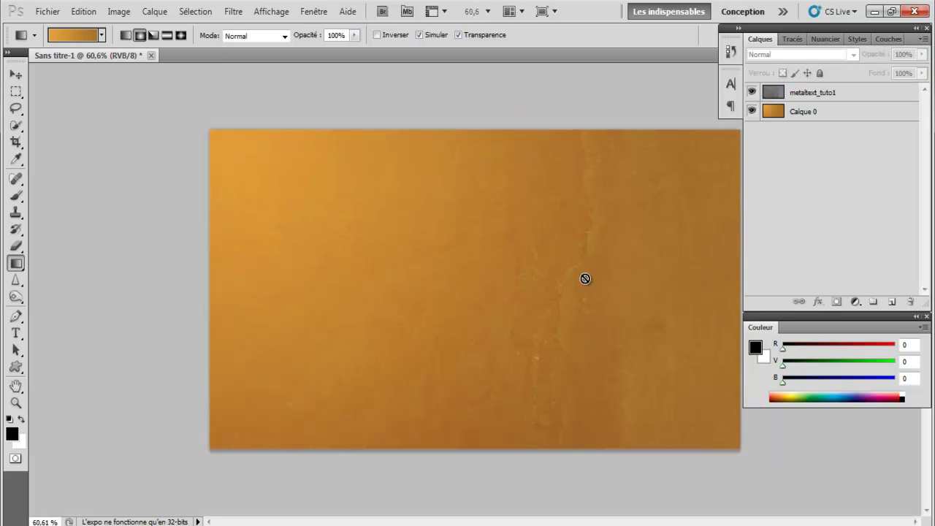
Import the metaltext_tuto image from the Papiers texture folder into the composition
left_click(41, 14)
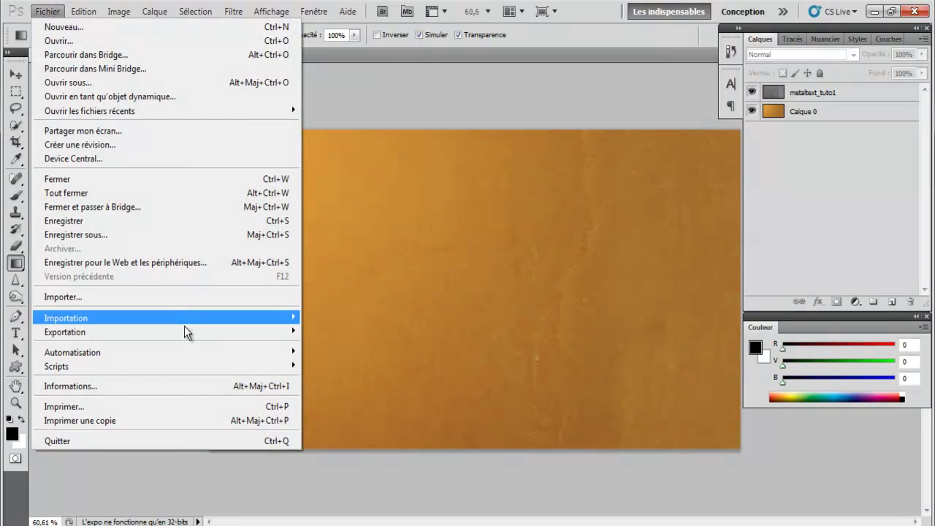
left_click(176, 298)
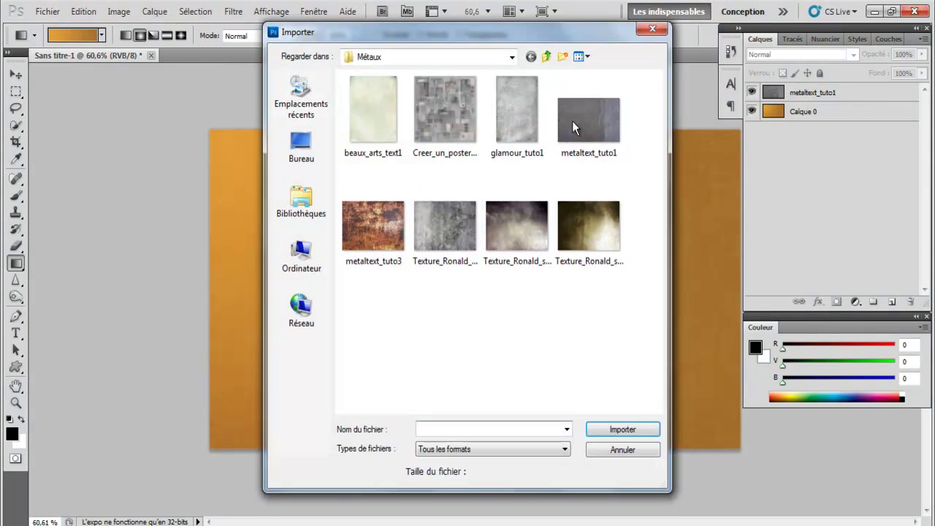
left_click(544, 57)
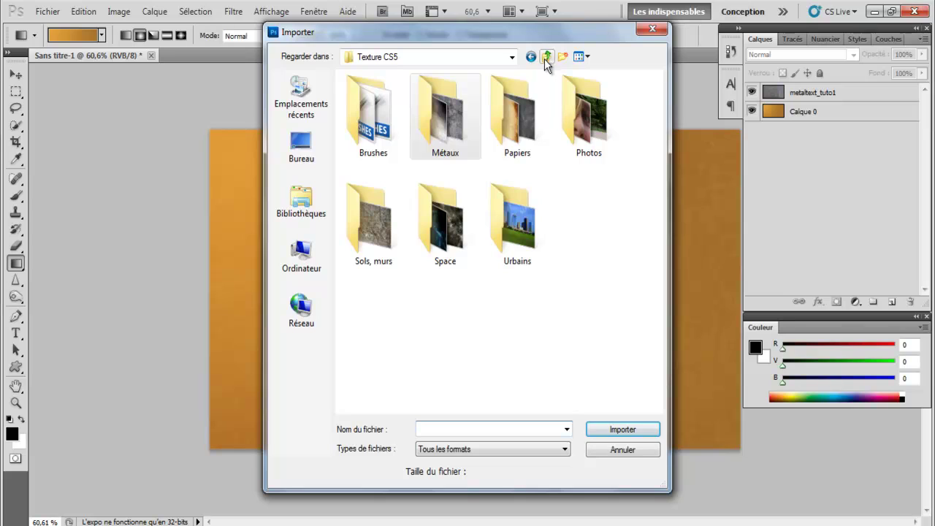
double_click(524, 130)
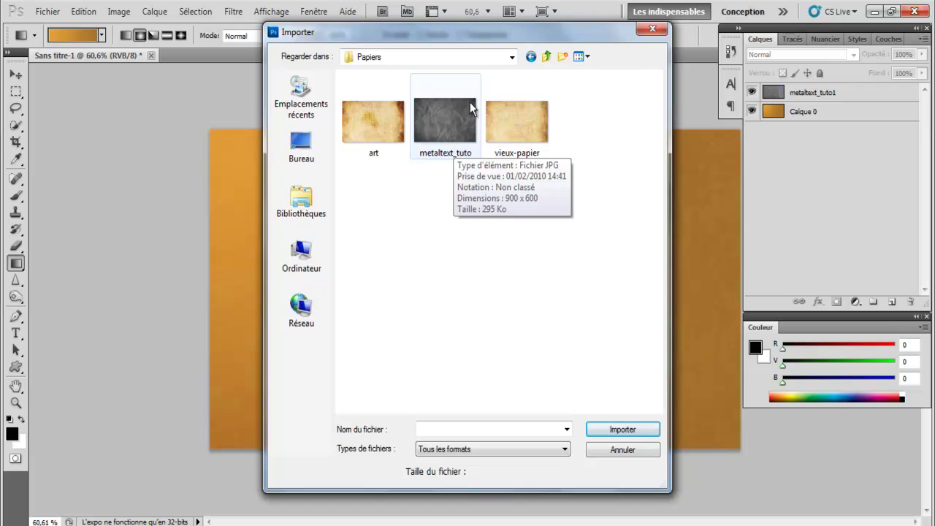
double_click(452, 142)
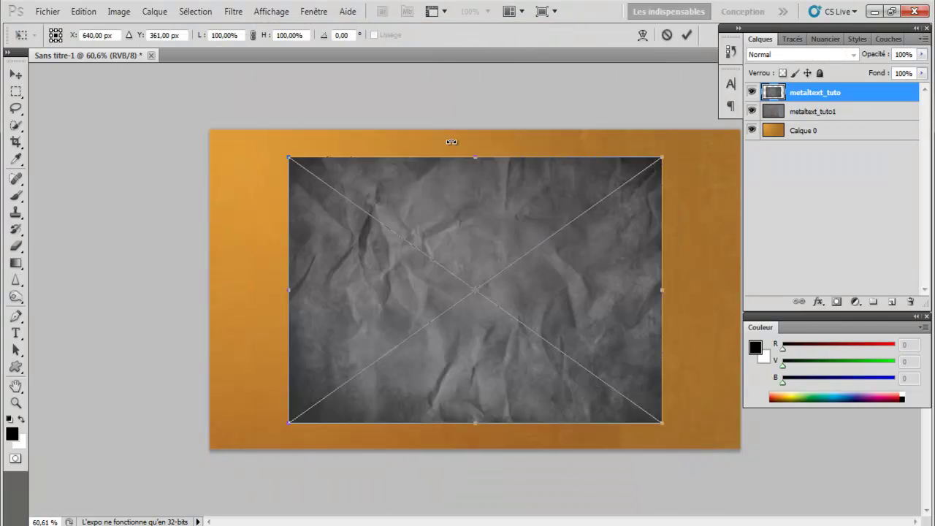
Stretch the placed crumpled-paper texture to about 149% width and 130% height so it covers the whole canvas
left_click_drag(668, 413, 757, 457)
left_click_drag(289, 157, 193, 124)
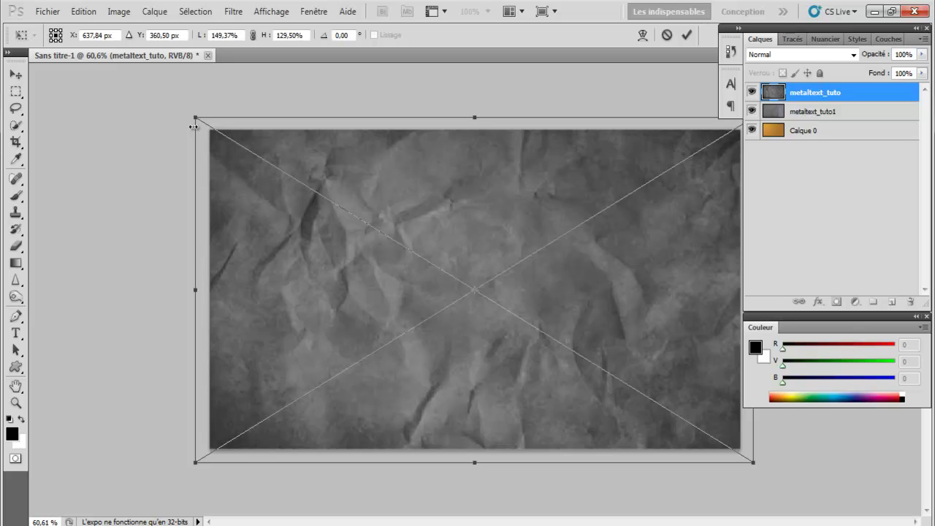
key("Return")
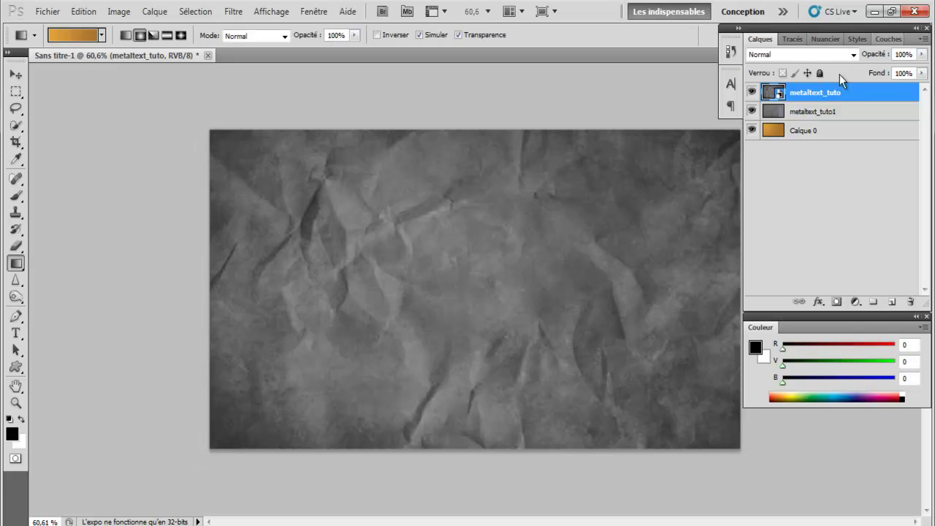
Rasterize the metaltext_tuto layer and set its blend mode to Incrustation
right_click(830, 92)
left_click(821, 262)
left_click(800, 55)
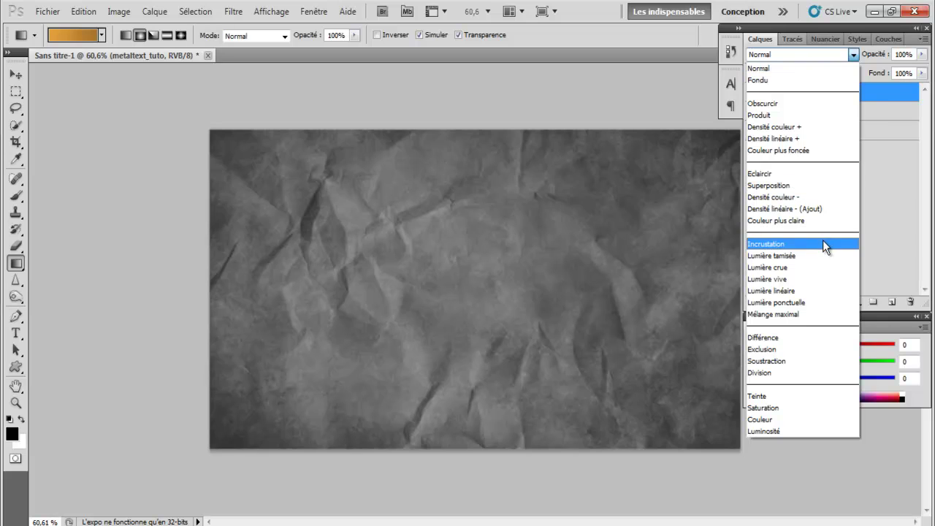
left_click(824, 243)
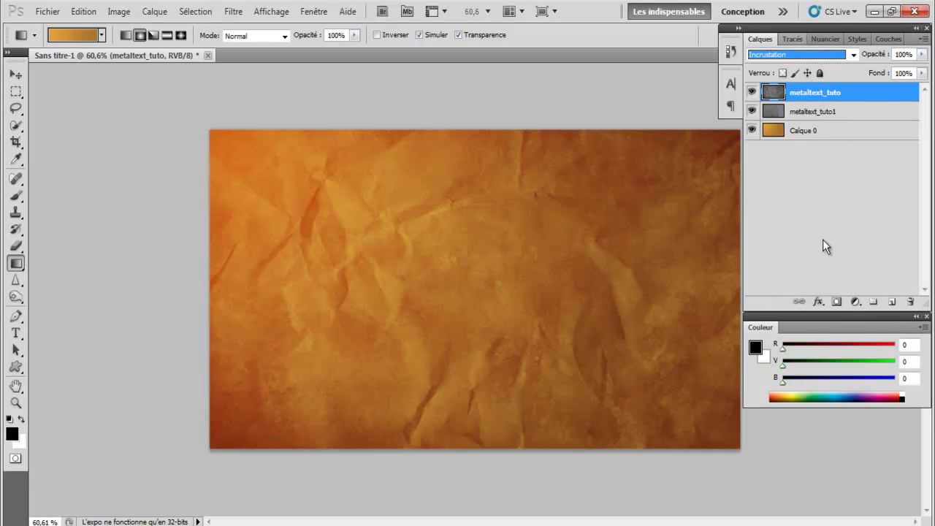
Lower the metaltext_tuto layer's opacity to 35% and deselect the layer
left_click(822, 111)
left_click(821, 95)
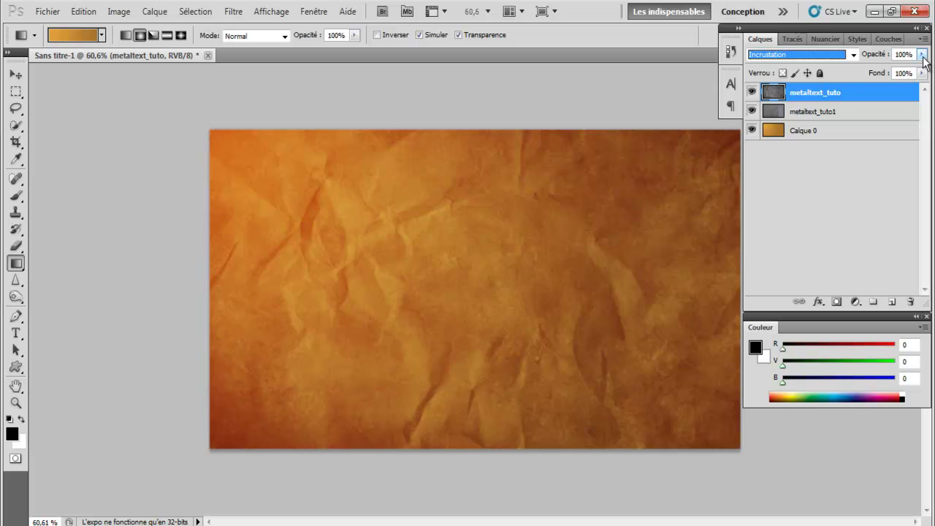
left_click(922, 55)
left_click_drag(896, 68, 893, 69)
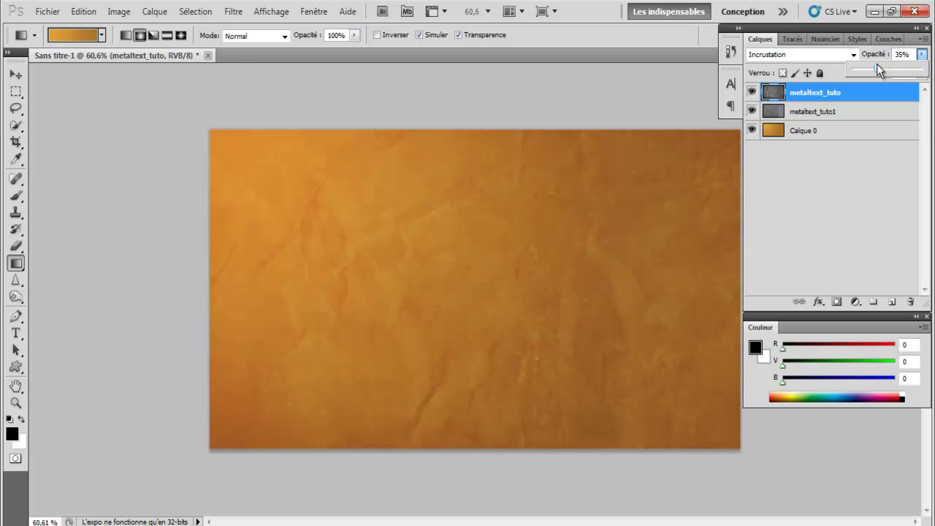
left_click(879, 194)
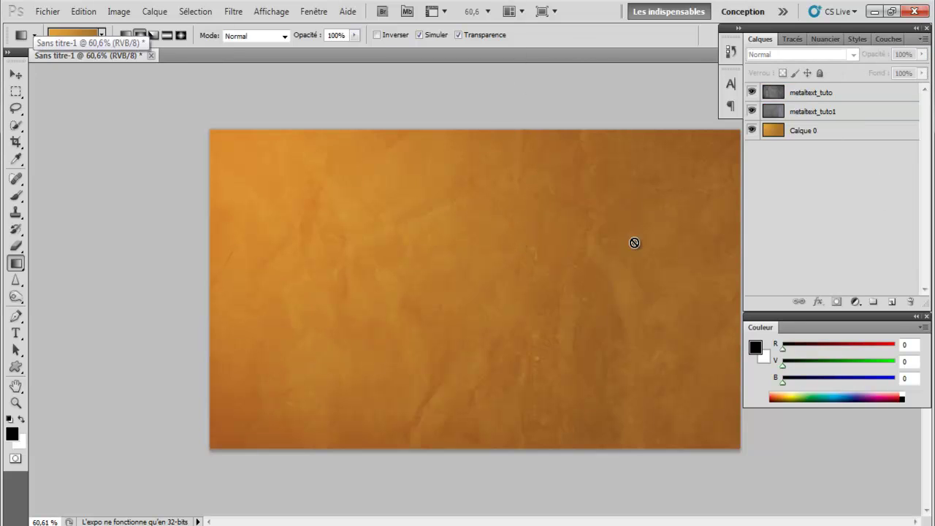
Select both texture layers and Calque 0 and merge the visible layers into one
left_click(862, 97)
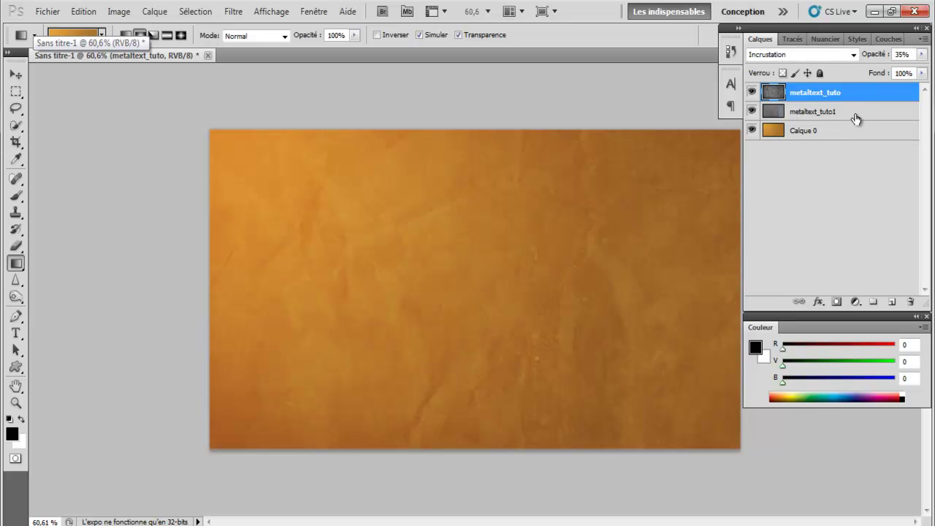
left_click(816, 111, "shift")
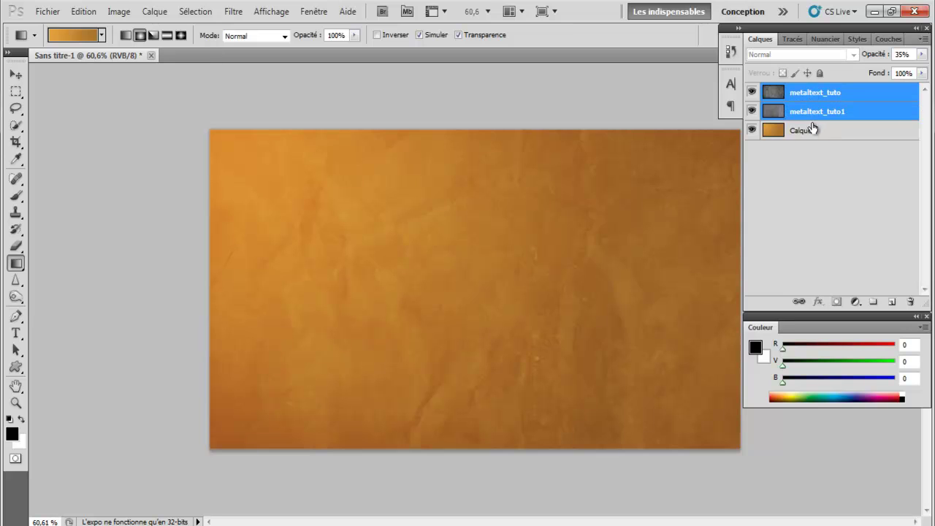
left_click(811, 130, "shift")
right_click(823, 133)
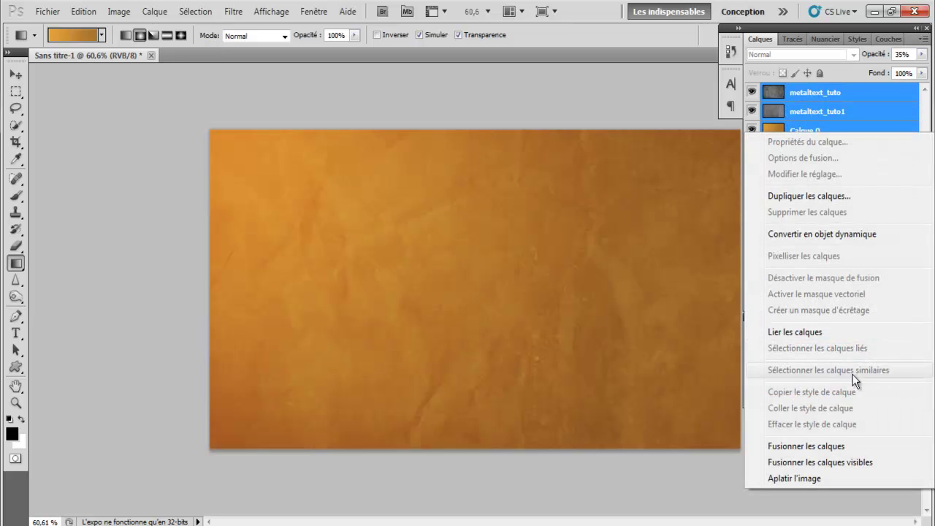
left_click(855, 462)
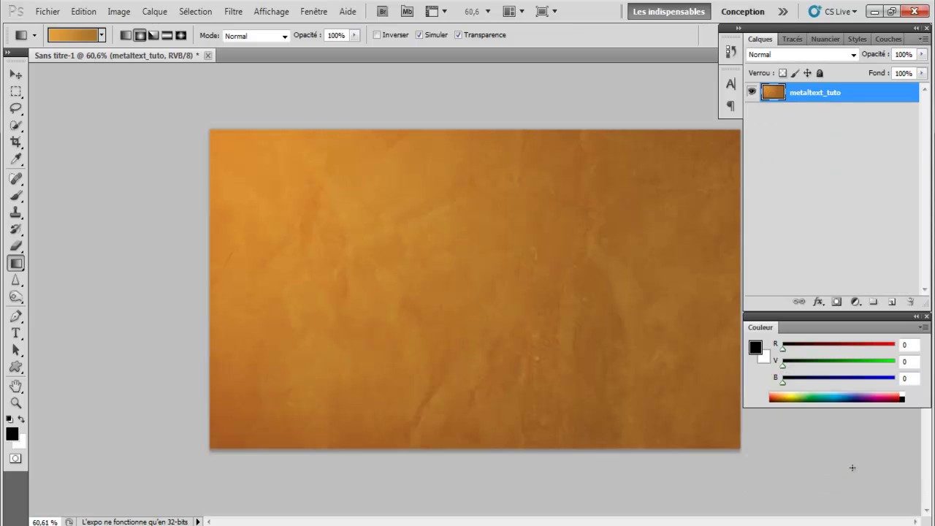
Darken the edges and corners of the merged background with the Densité + tool, using the soft 494 px brush
left_click(22, 296)
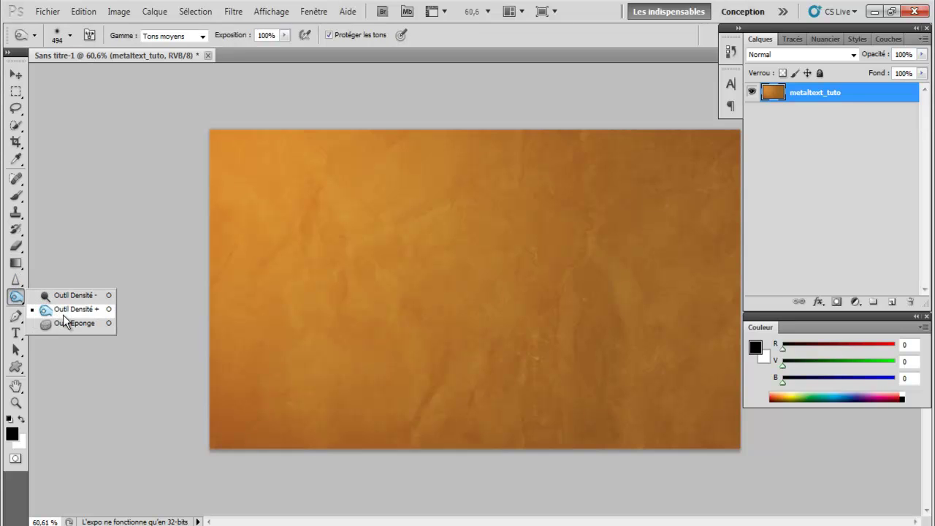
left_click(64, 313)
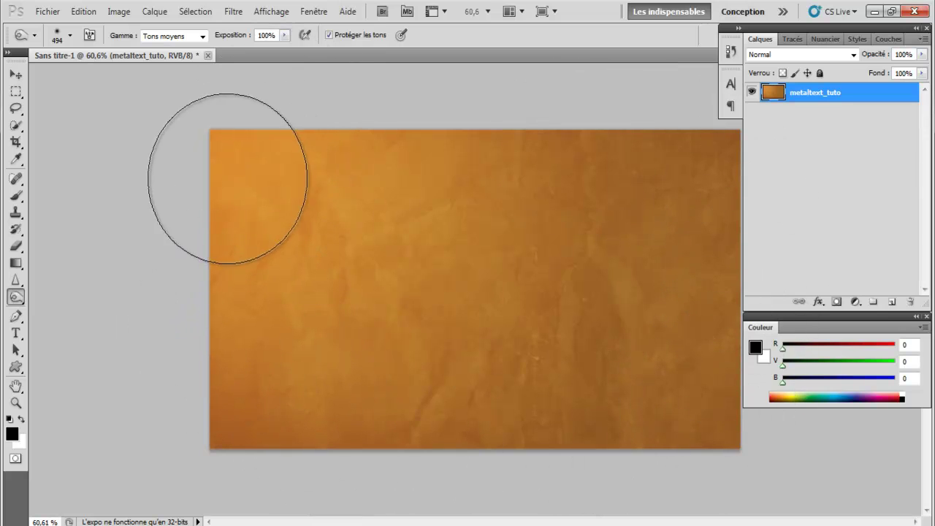
right_click(305, 221)
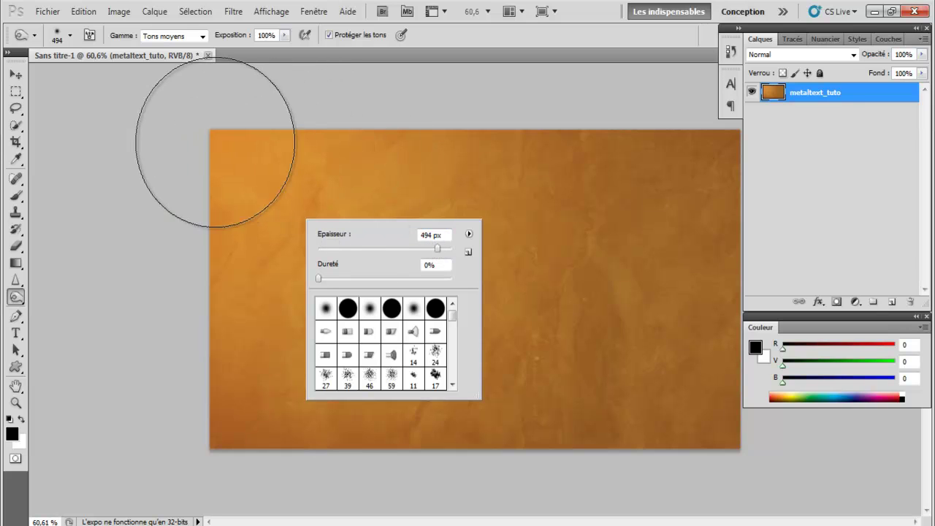
left_click(223, 175)
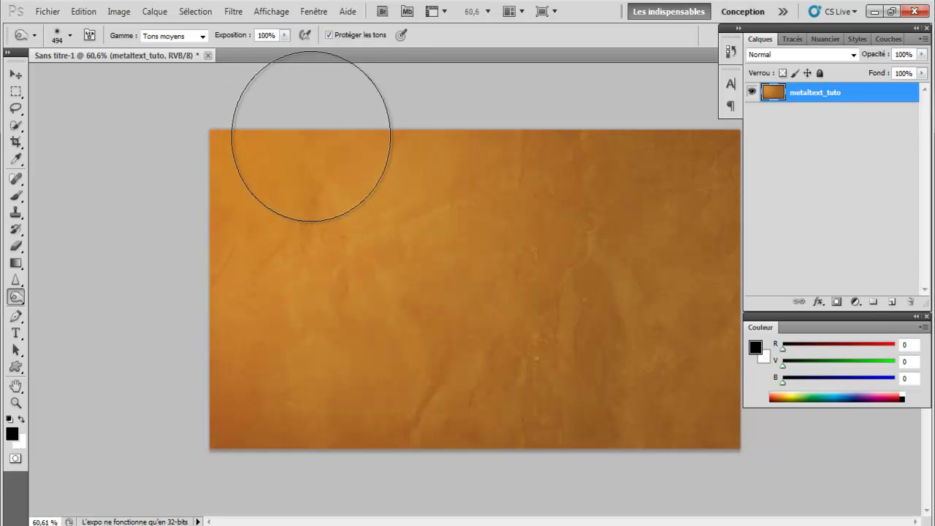
mouse_move(483, 144)
left_mouse_down()
mouse_move(690, 161)
mouse_move(724, 203)
mouse_move(736, 268)
mouse_move(747, 345)
mouse_move(736, 419)
mouse_move(693, 450)
mouse_move(628, 466)
mouse_move(274, 469)
mouse_move(216, 442)
mouse_move(186, 310)
left_mouse_up()
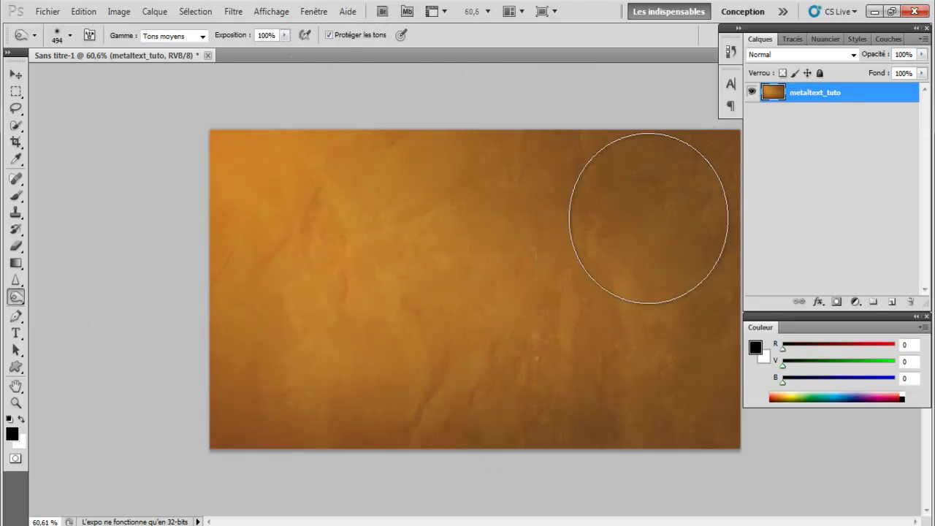
key("ctrl+minus")
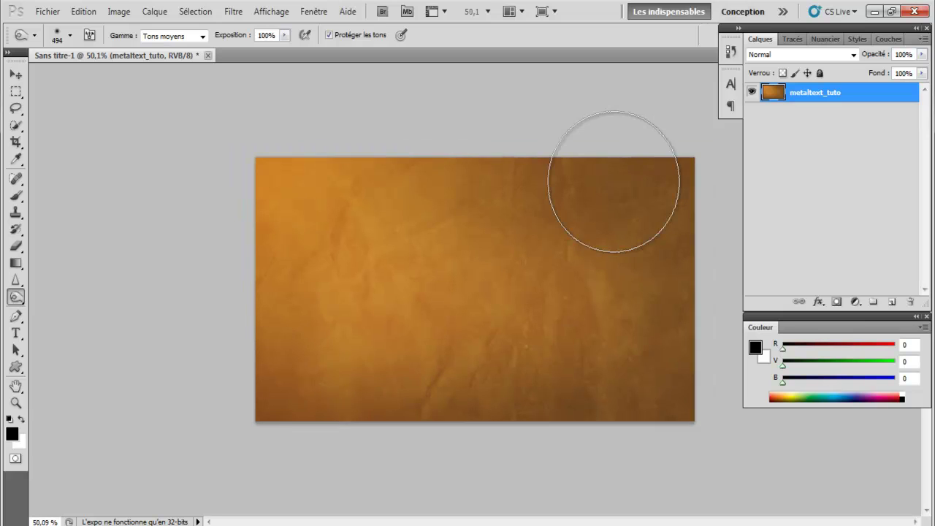
key("ctrl+plus")
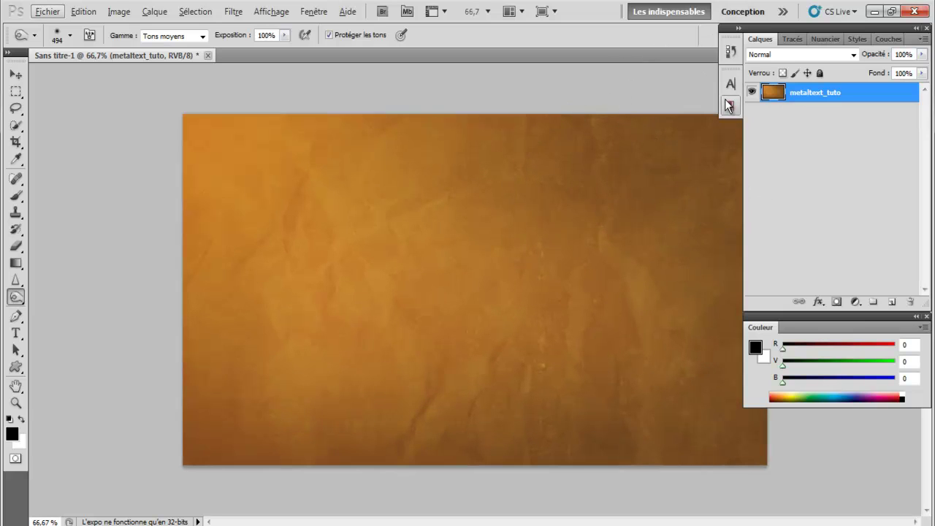
left_click(852, 302)
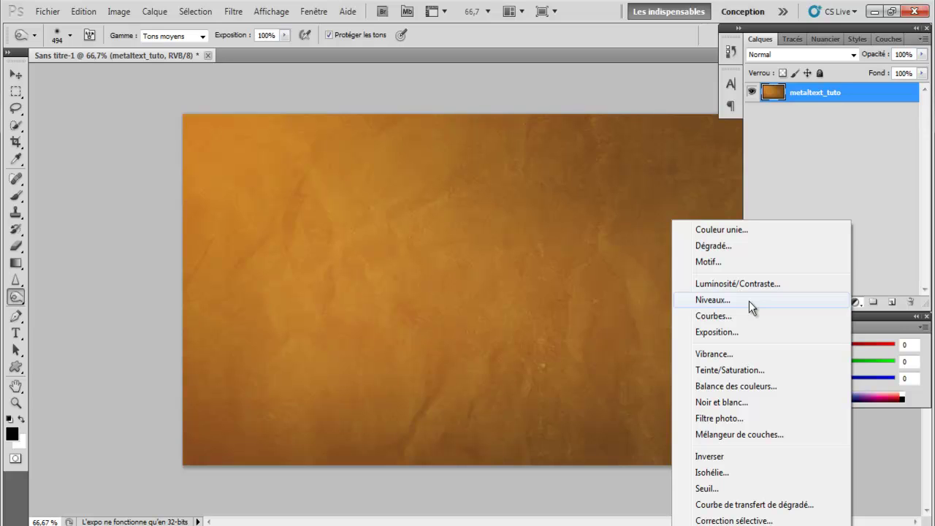
left_click(870, 154)
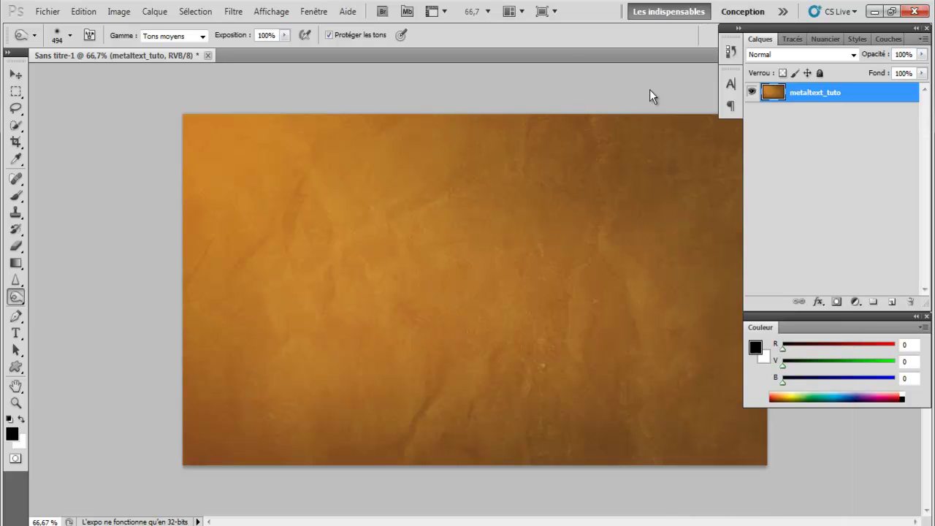
Start the Eclairage render filter and widen the spotlight's ellipse into a near circle surrounding the whole image
left_click(234, 12)
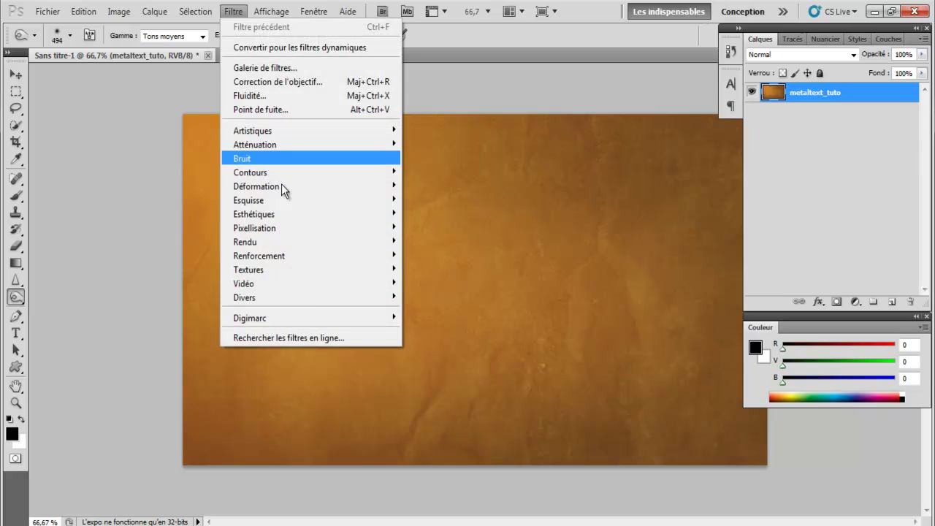
mouse_move(304, 241)
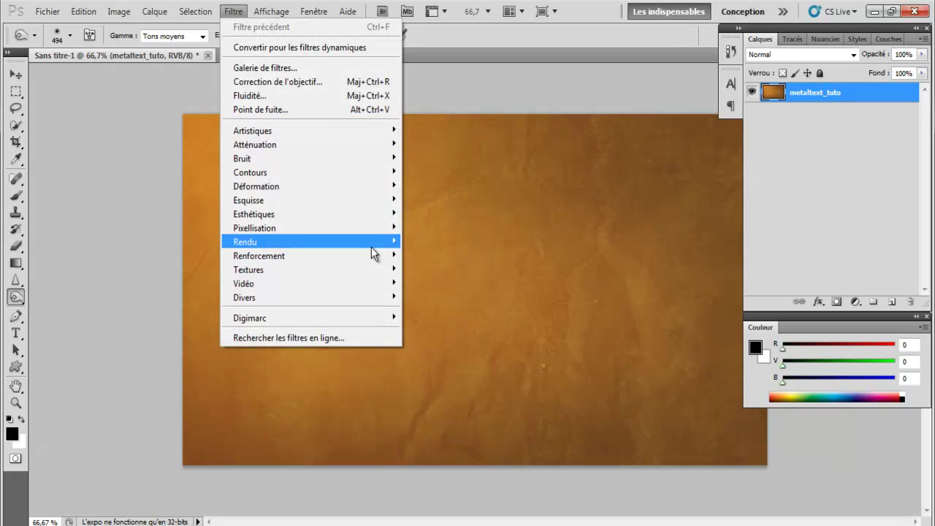
mouse_move(375, 248)
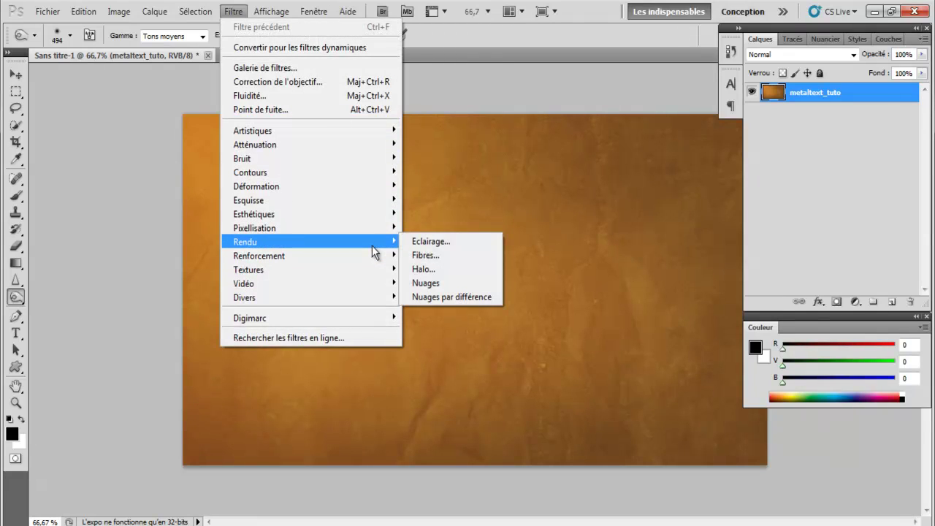
left_click(435, 245)
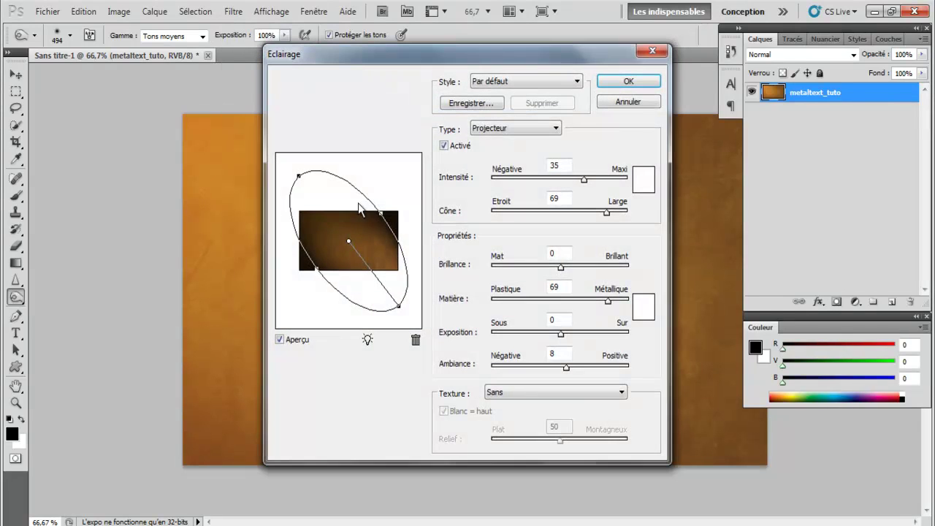
left_click_drag(300, 176, 298, 212)
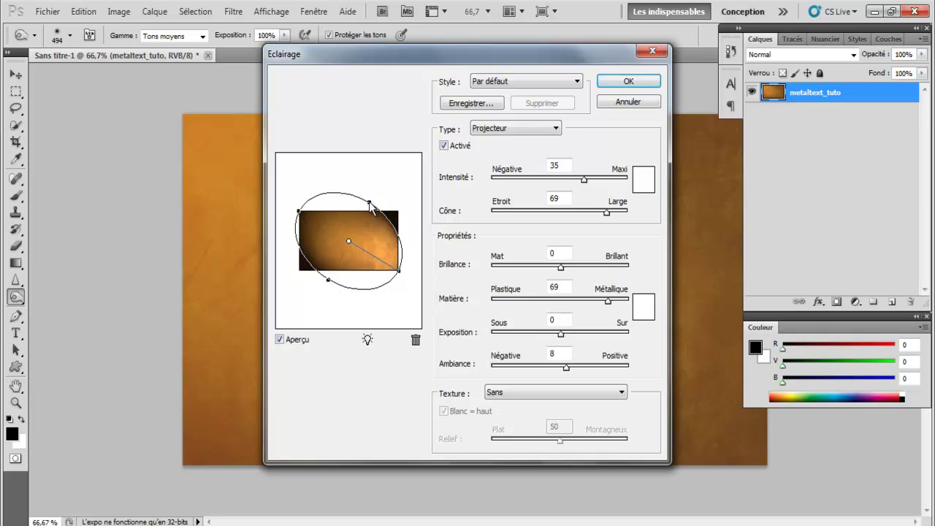
left_click_drag(371, 207, 404, 211)
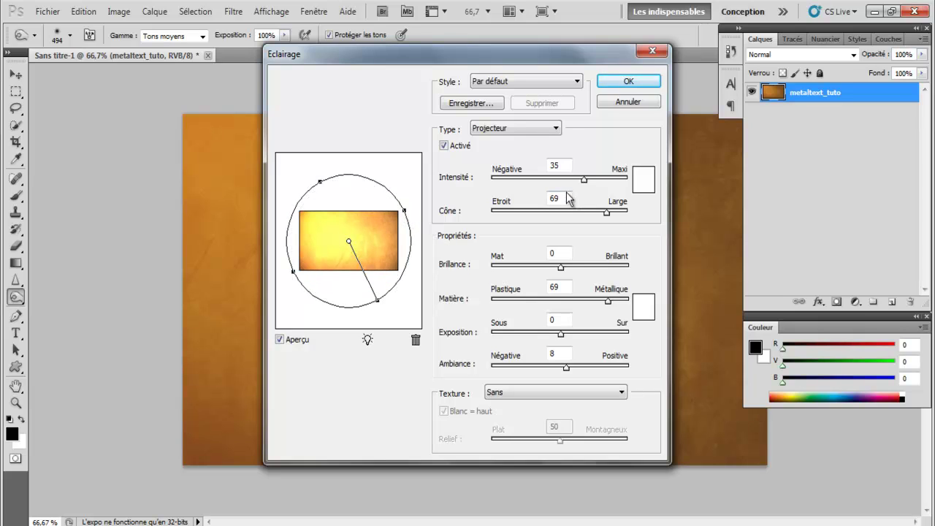
Set the spotlight's intensity to 24 and cone to 85, keep it centred on the image, and apply the lighting filter
left_click_drag(584, 180, 575, 182)
left_click_drag(606, 212, 617, 217)
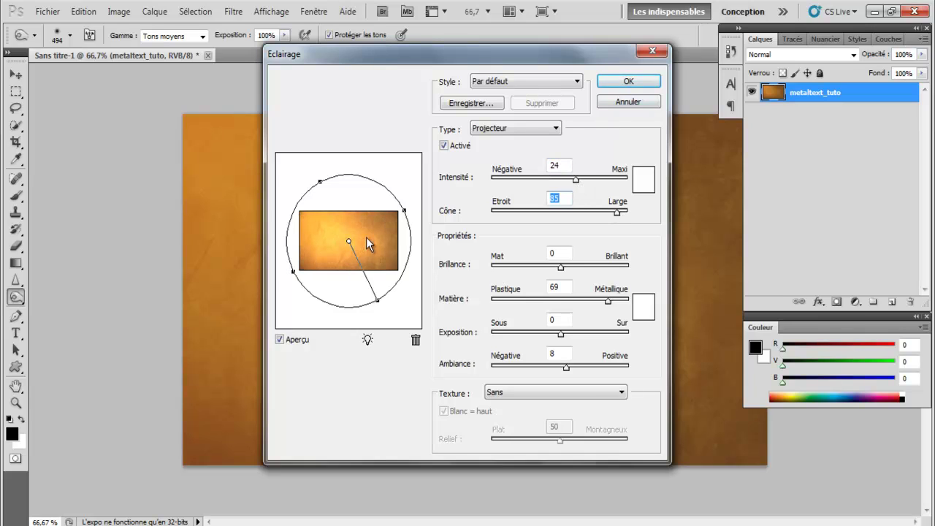
left_click_drag(349, 242, 348, 241)
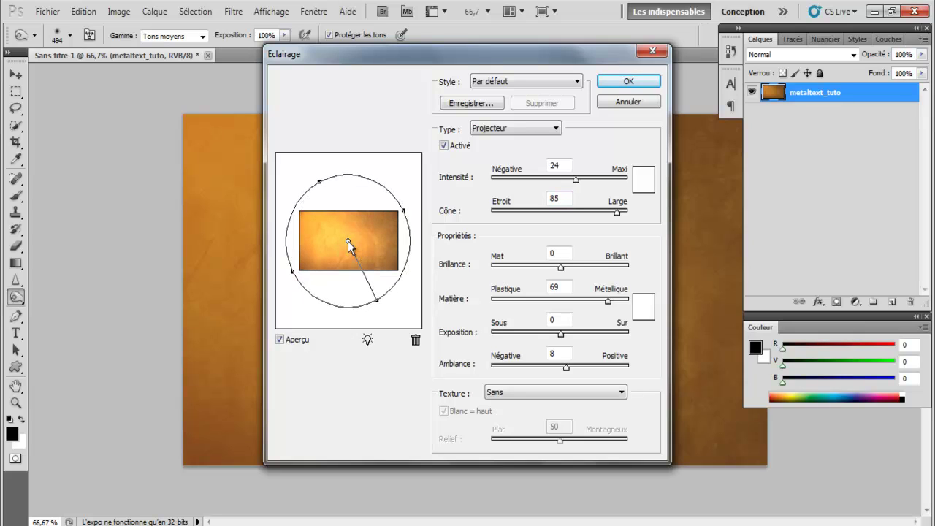
left_click(637, 81)
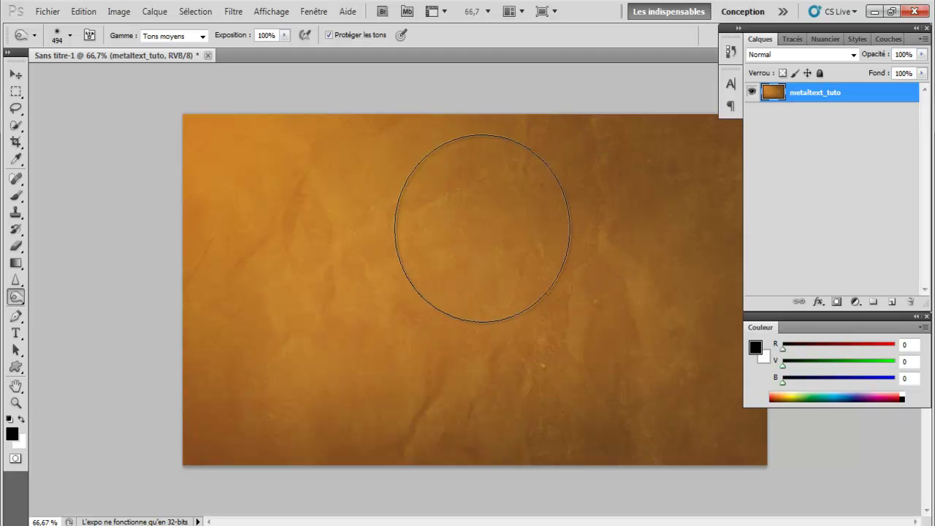
scroll(478, 234, "down", 2)
scroll(475, 234, "down", 1)
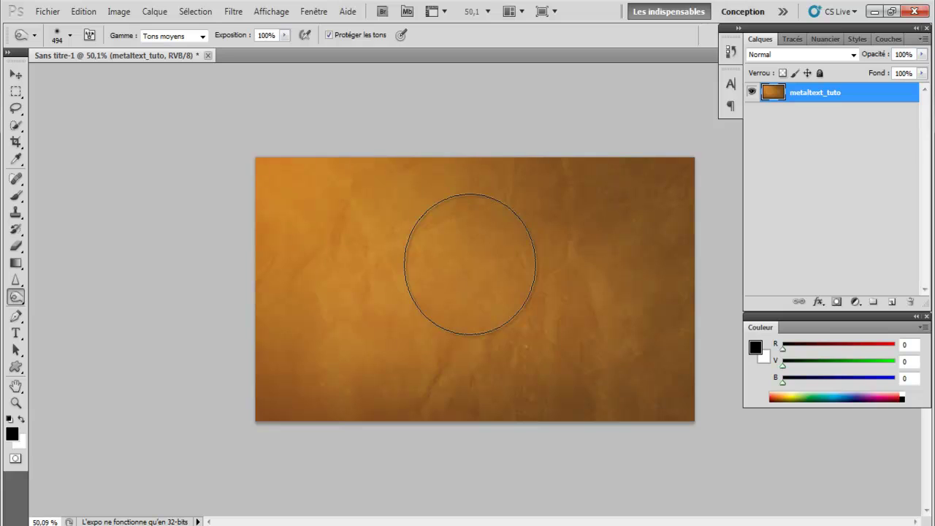
Take the Pinceau tool and choose the 1790 px brush preset with diagonal lines and circles
scroll(469, 270, "up", 2)
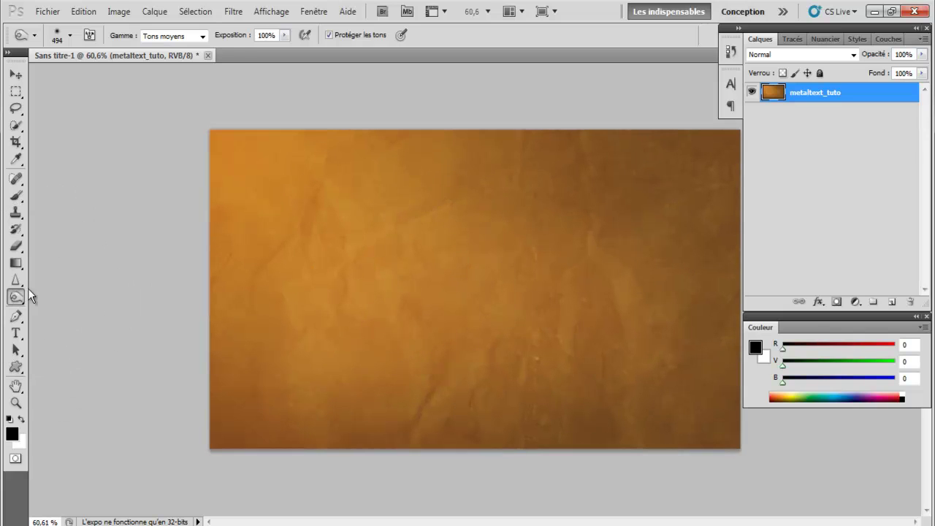
left_click(14, 204)
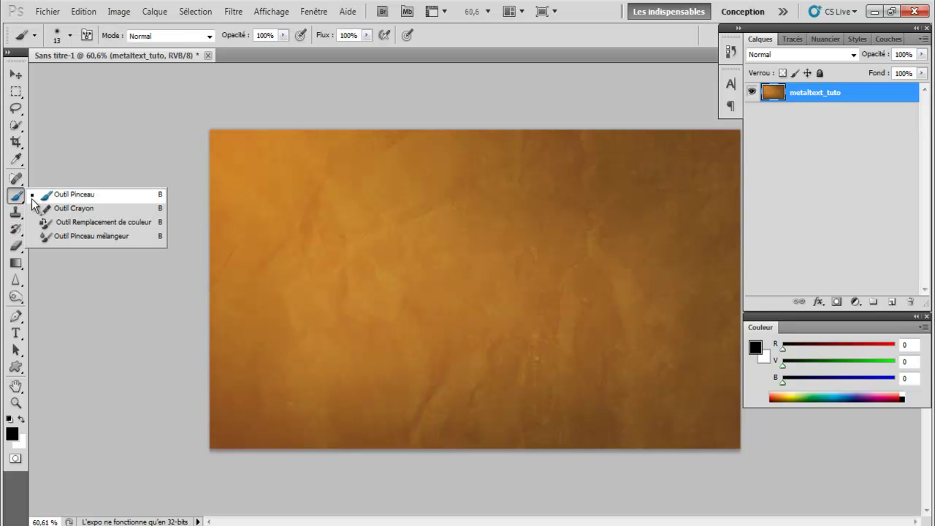
left_click(32, 197)
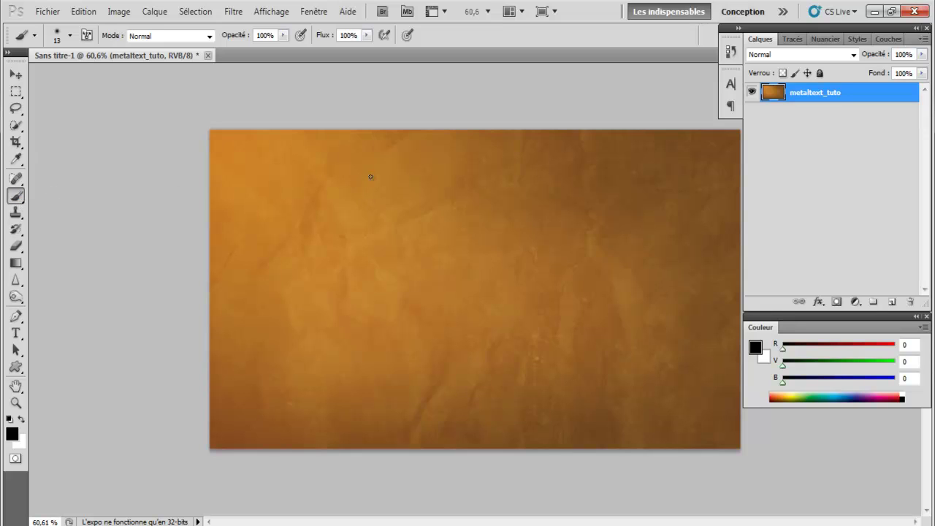
right_click(329, 182)
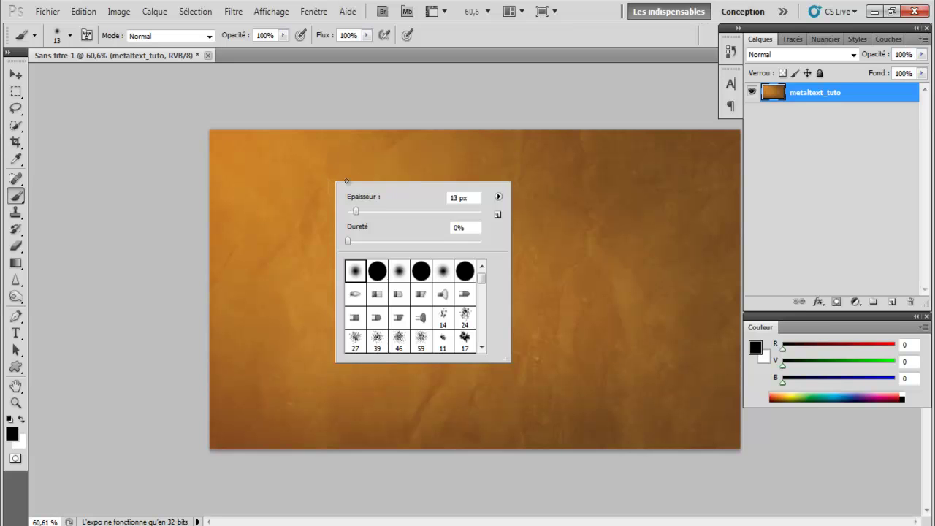
mouse_move(482, 284)
left_mouse_down()
mouse_move(483, 318)
mouse_move(482, 289)
left_mouse_up()
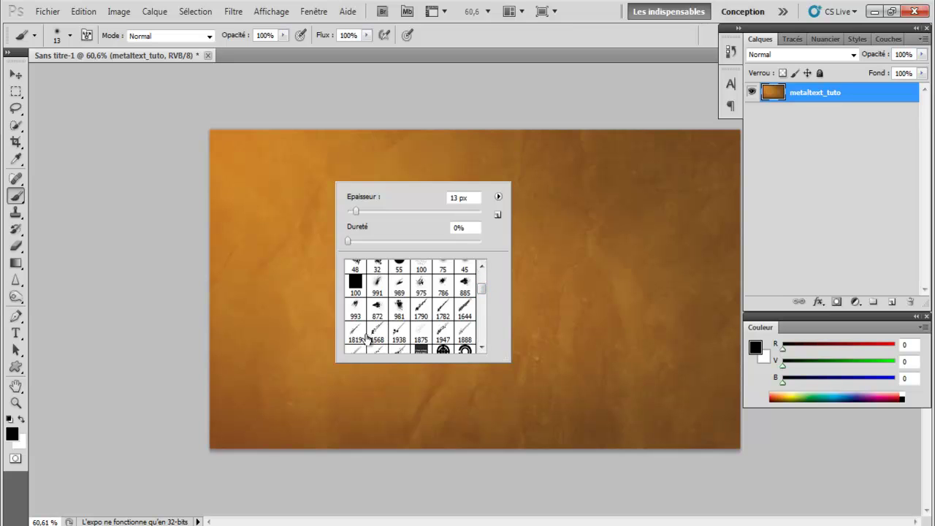
left_click(381, 332)
left_click(465, 311)
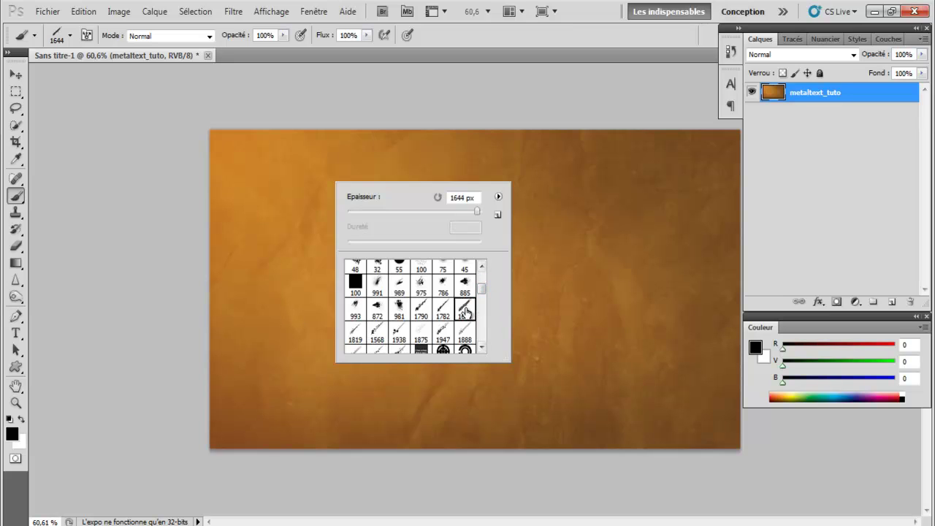
left_click(443, 309)
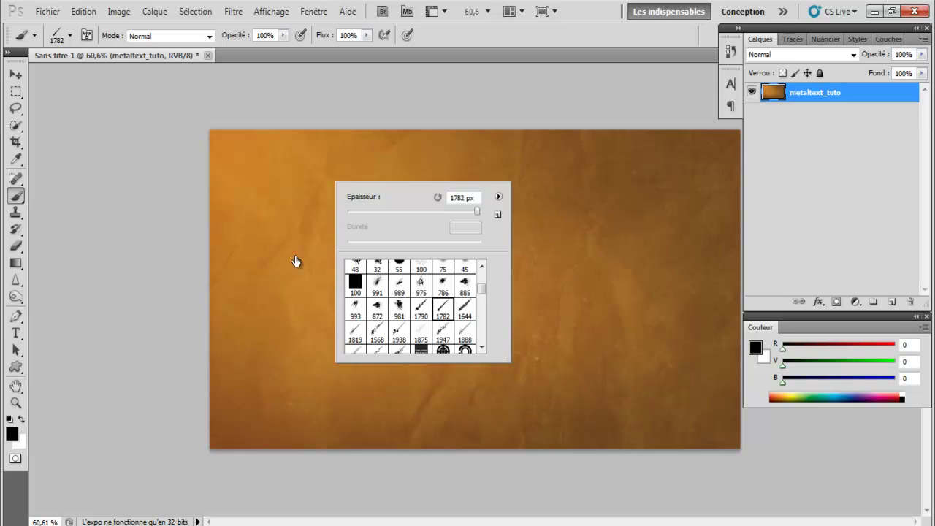
left_click(466, 336)
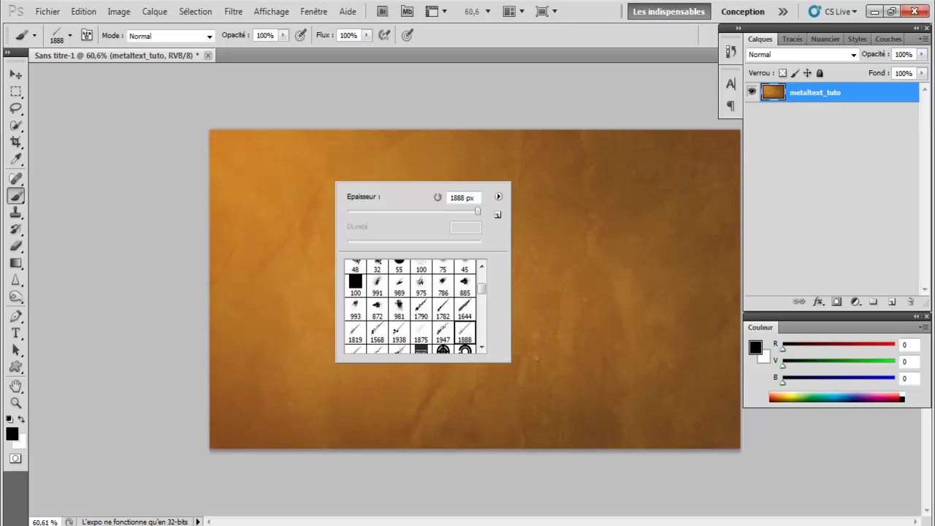
left_click(379, 331)
left_click(420, 310)
Stamp the 1790 px brush in black over the canvas's upper-left corner on a new layer and set that layer's blend mode to Incrustation
left_click(252, 183)
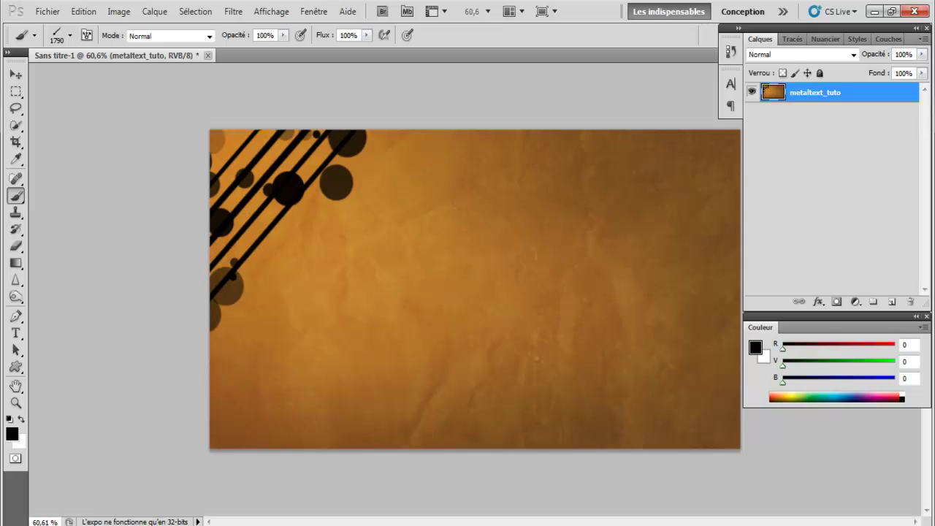
key("ctrl+z")
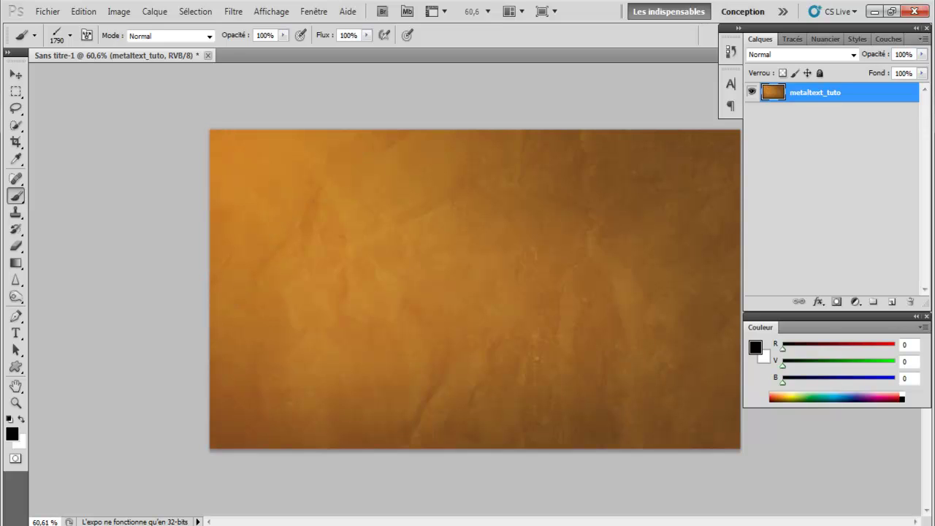
left_click(891, 300)
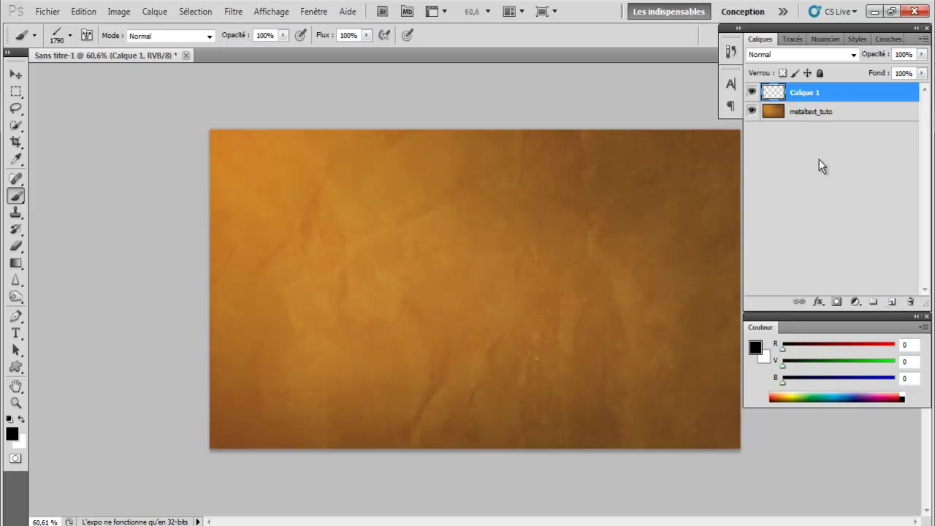
left_click(798, 117)
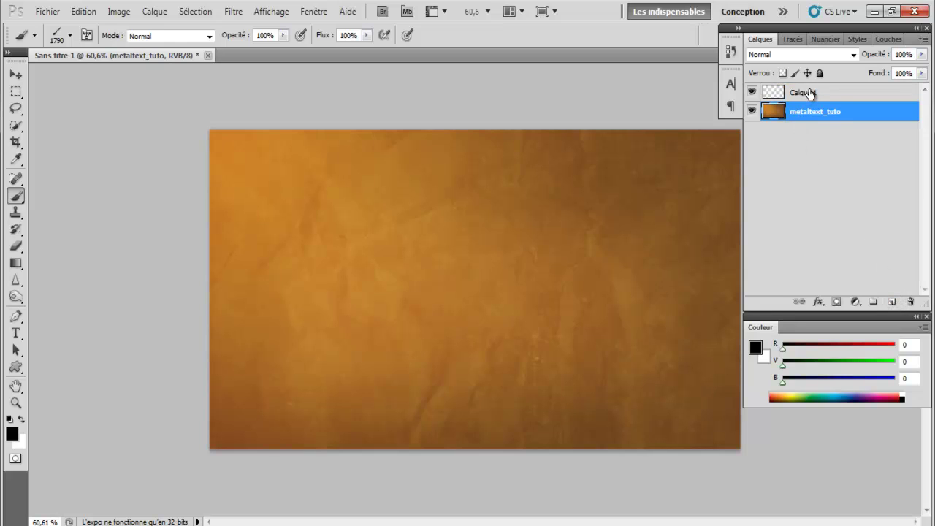
left_click(811, 93)
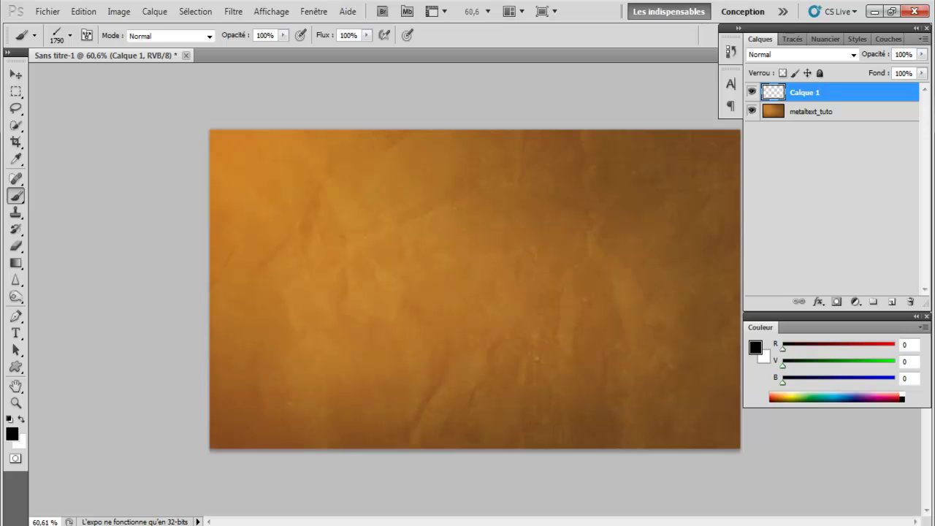
left_click(232, 165)
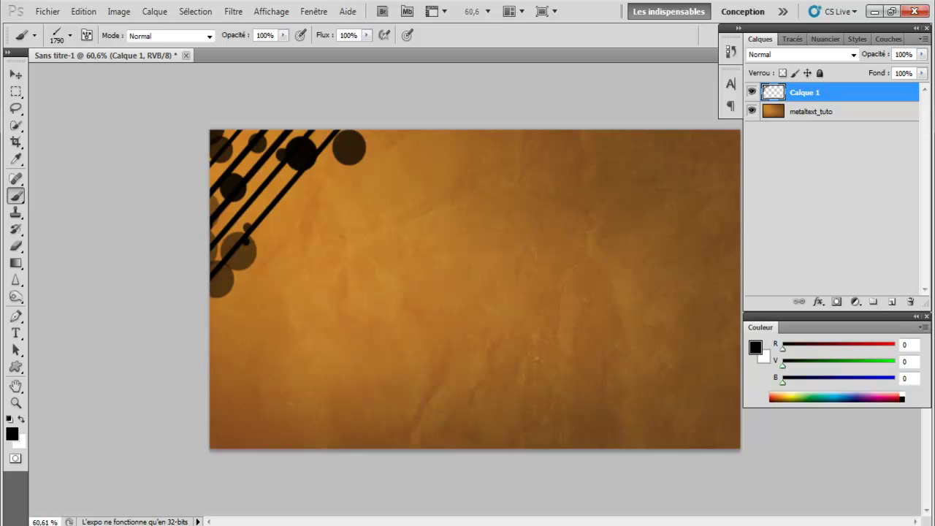
key("ctrl+z")
key("ctrl+z")
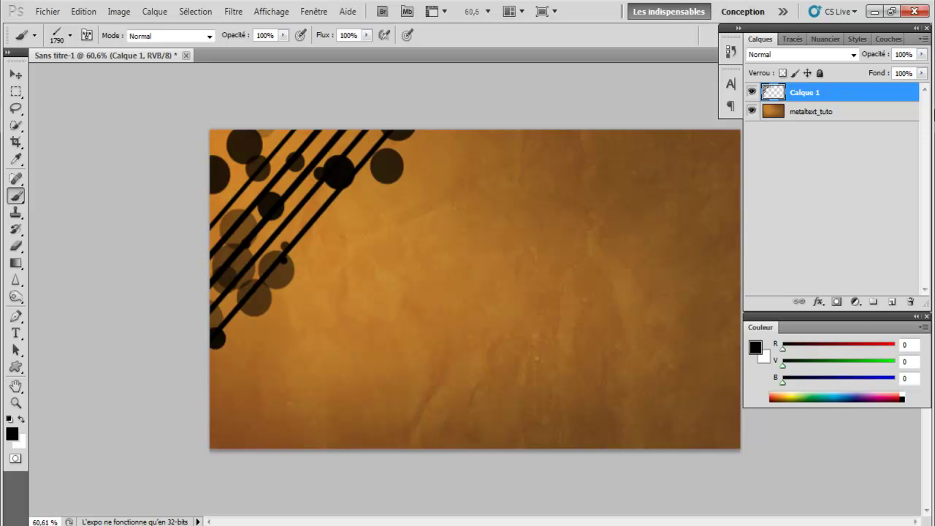
left_click(823, 56)
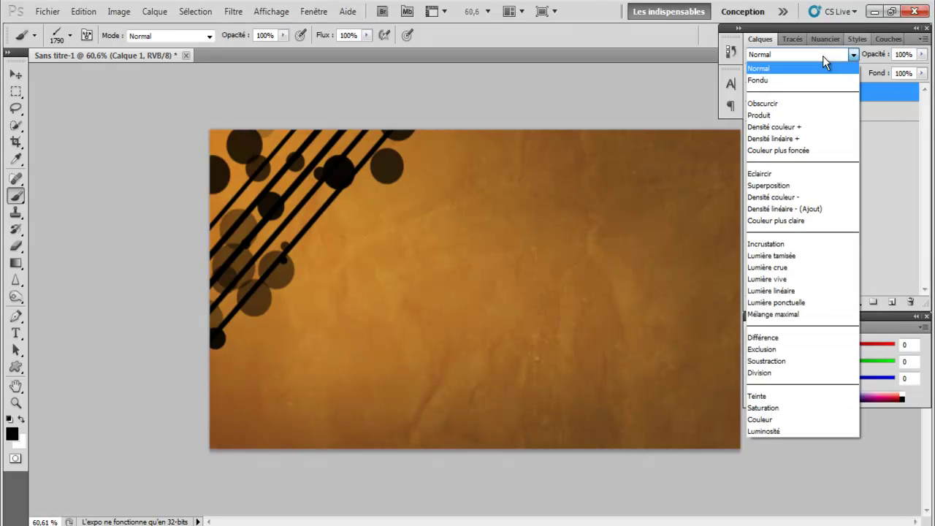
left_click(819, 241)
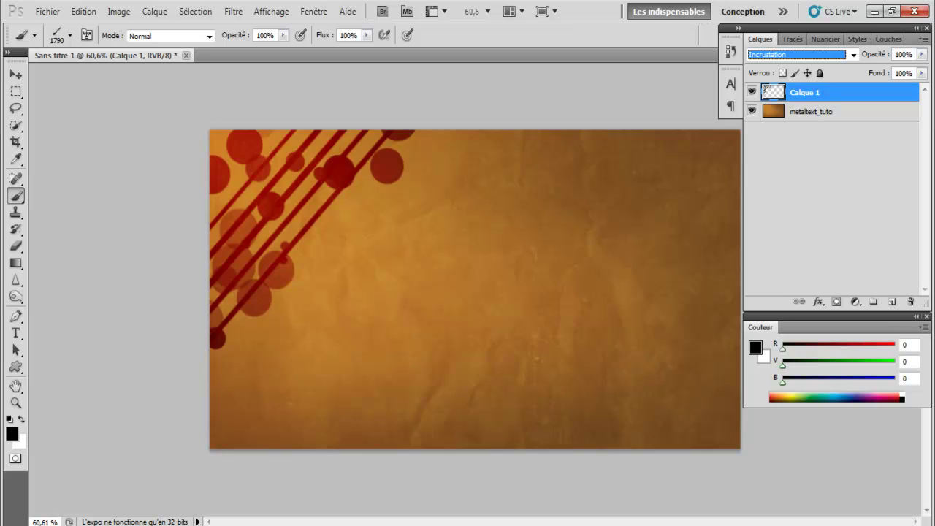
Try stamping the 398 px ring-shaped brush near the canvas's lower-right corner on Calque 1, and undo the stamp
right_click(376, 307)
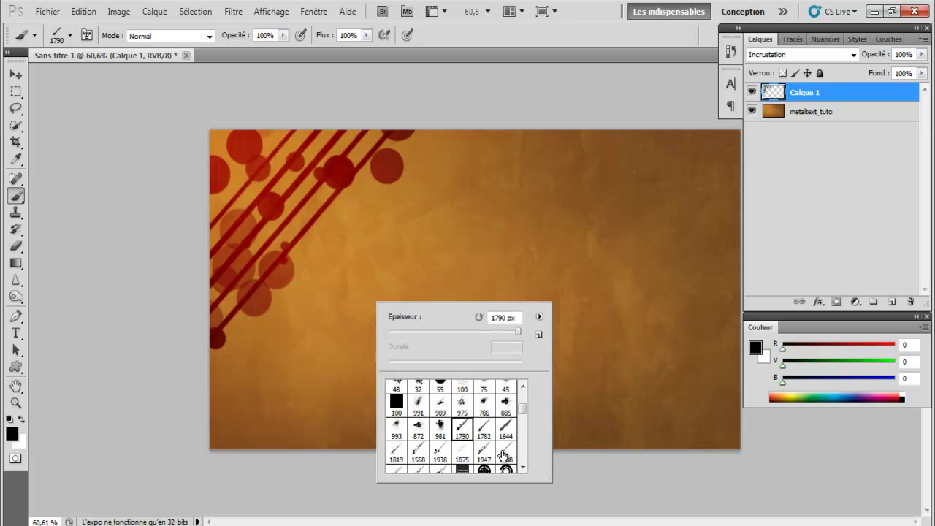
left_click(506, 468)
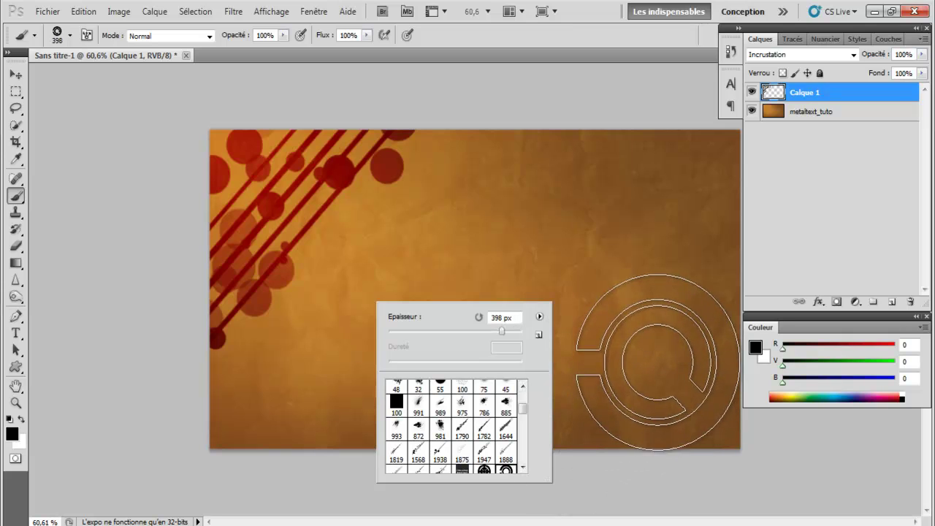
left_click(650, 352)
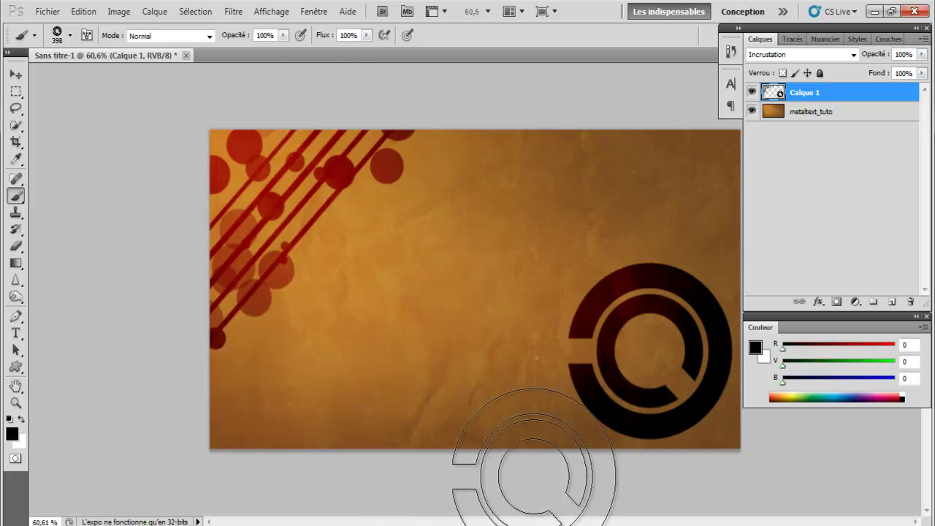
key("ctrl+z")
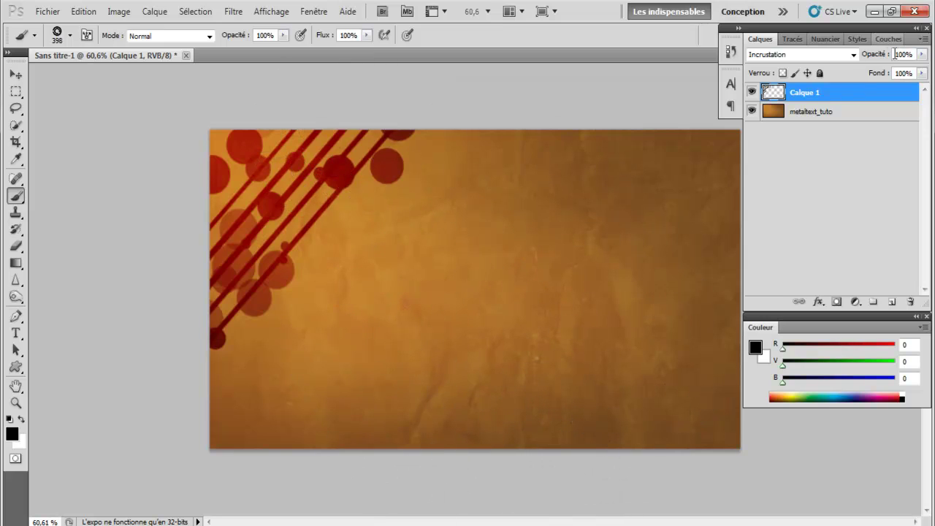
Lower the opacity of Calque 1 to about 34% and deselect the layers
left_click(921, 54)
left_click_drag(922, 69, 878, 69)
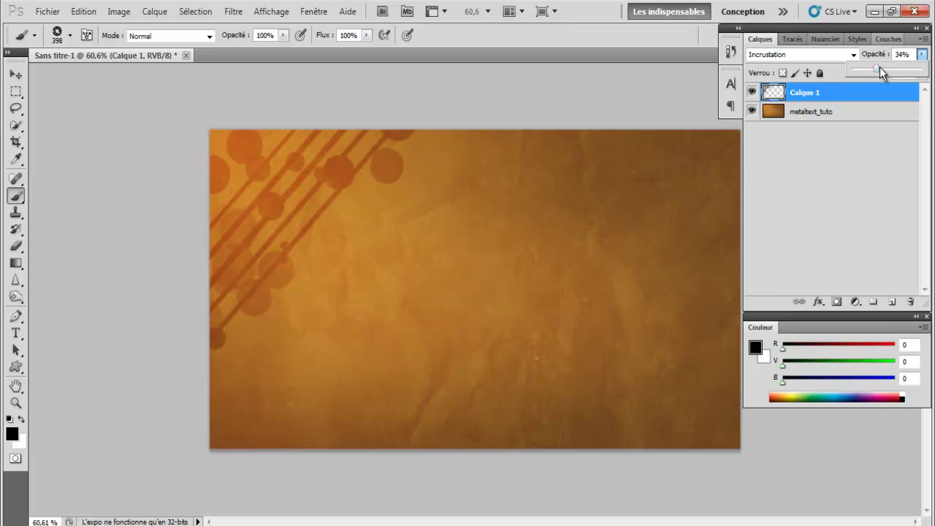
left_click_drag(879, 66, 882, 67)
left_click(847, 229)
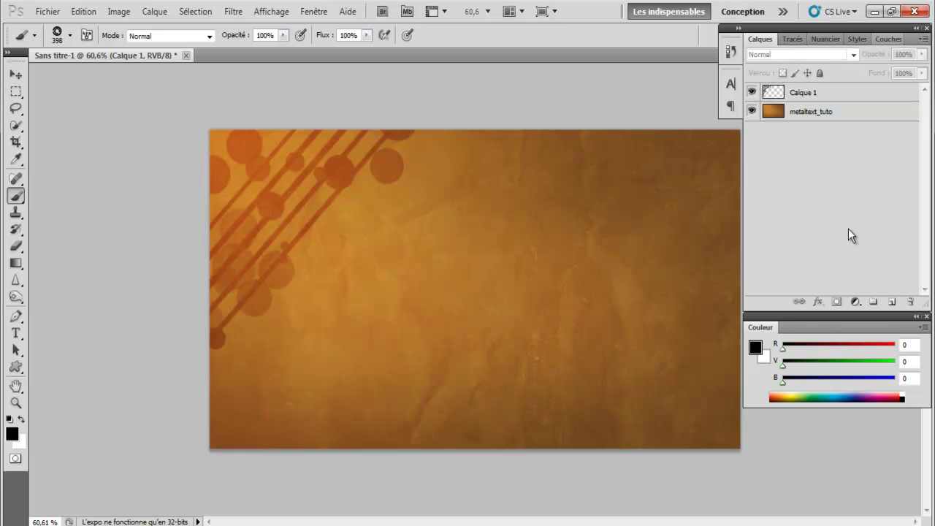
Look through the brush presets for another shape, trying the 885 px, 786 px and 100 px brushes
right_click(438, 239)
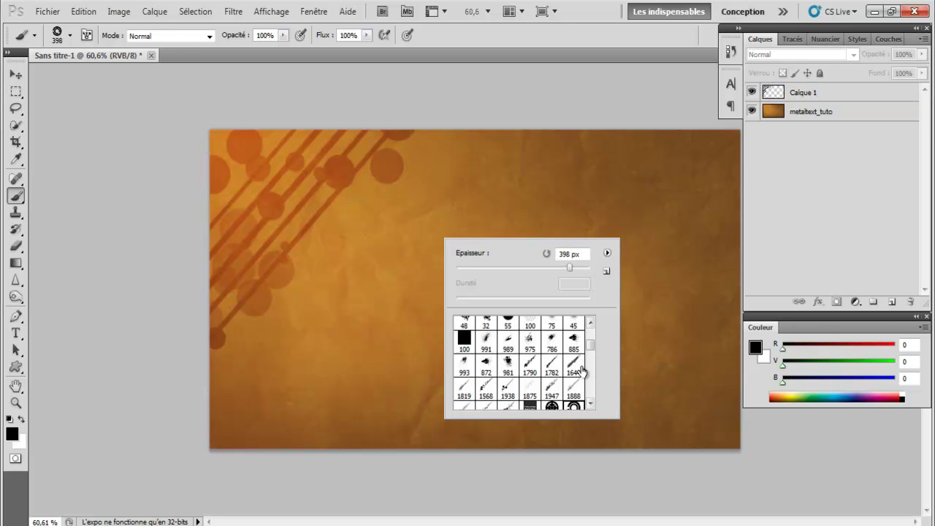
left_click_drag(589, 351, 590, 344)
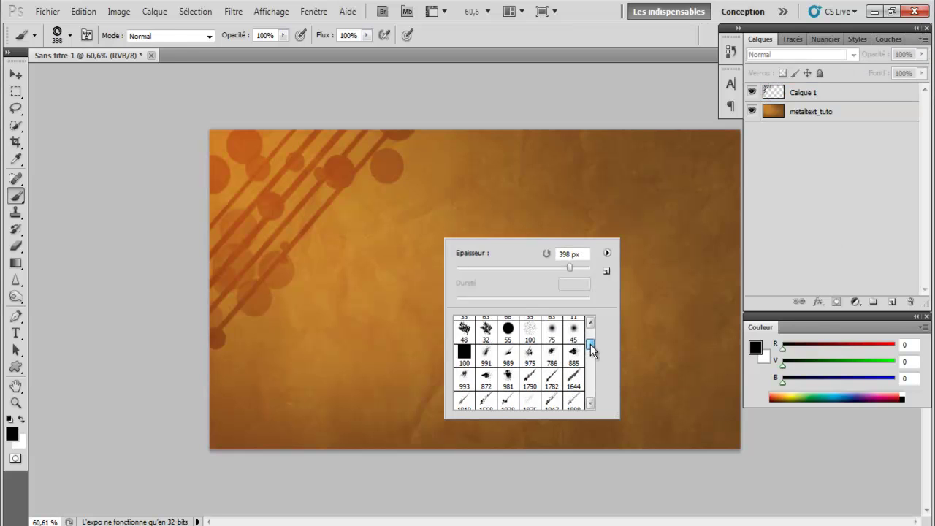
left_click(574, 353)
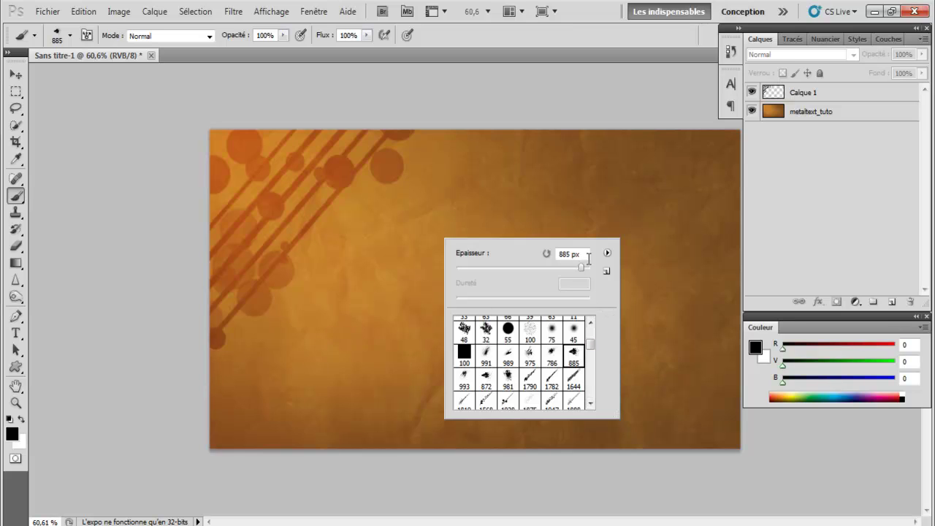
left_click_drag(580, 268, 535, 270)
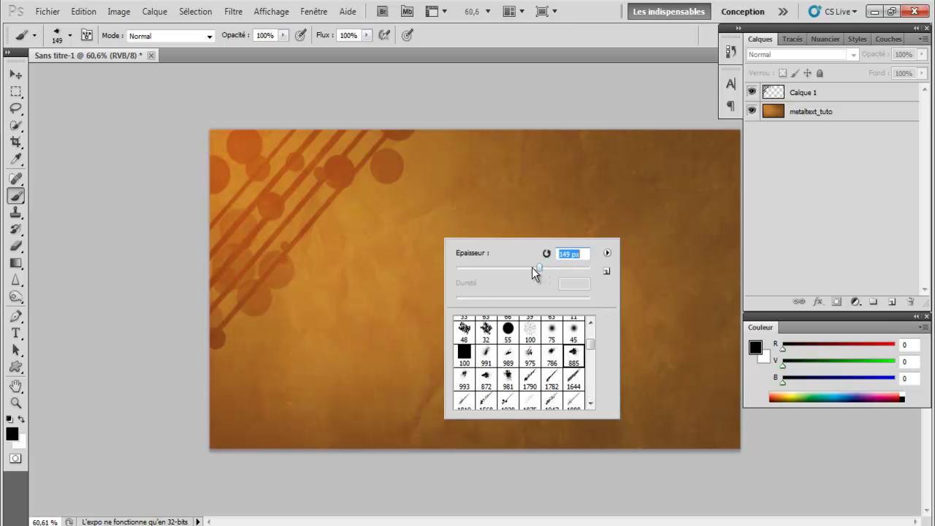
left_click(552, 354)
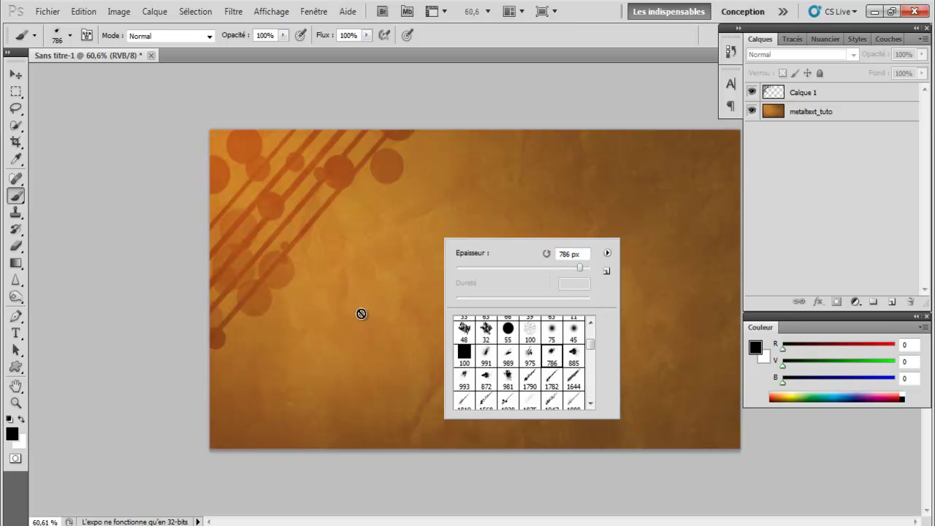
left_click(530, 334)
left_click_drag(592, 344, 592, 359)
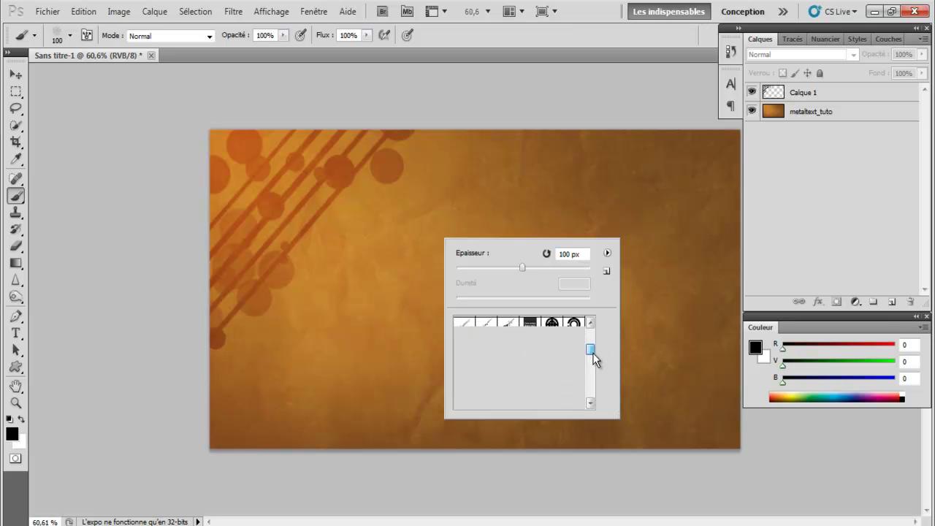
left_click(816, 251)
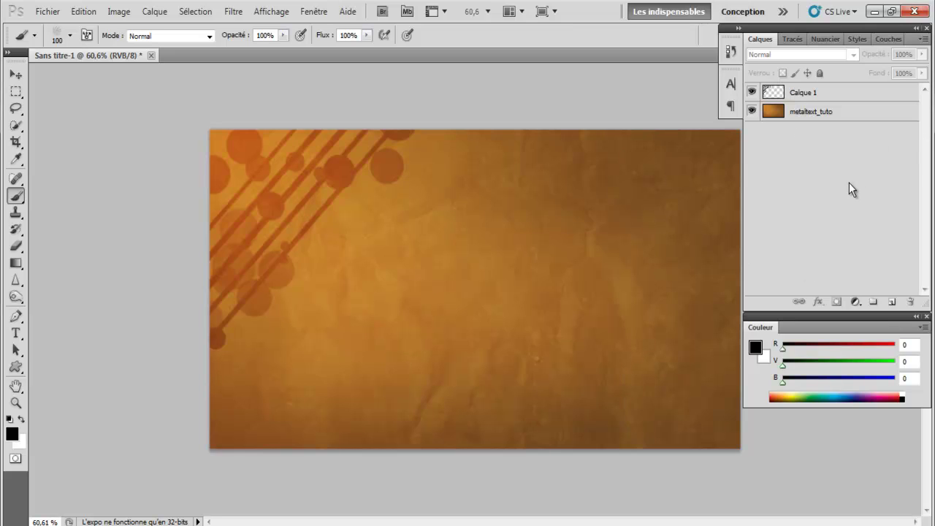